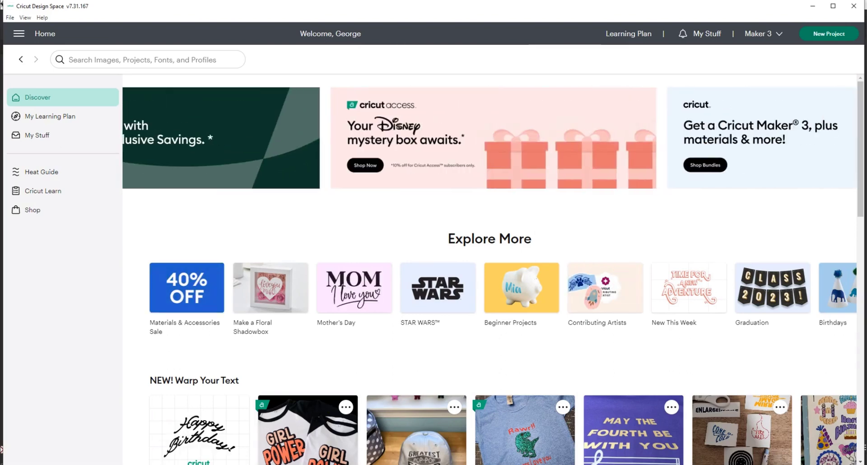
Browse the Google Images results for a black-and-white Lego brick picture
key(alt+Tab)
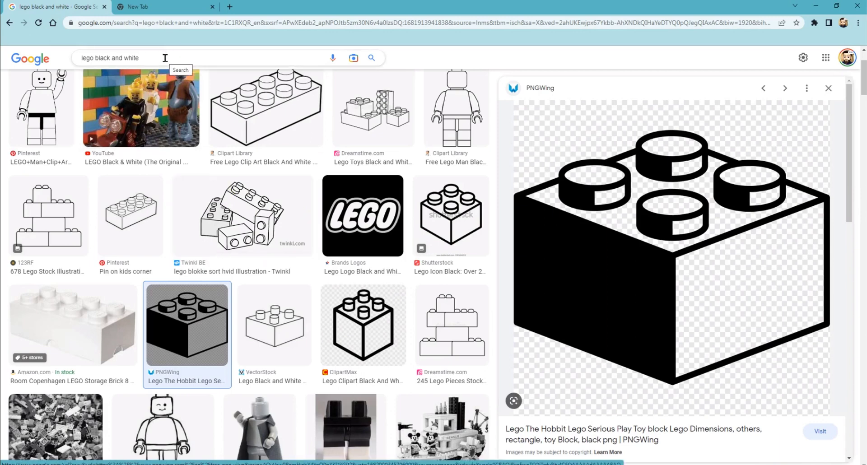
scroll(256, 190, up, 1)
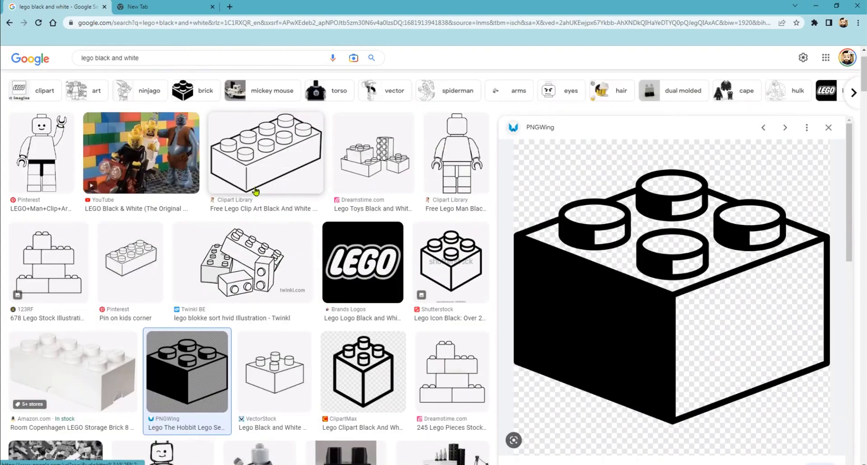
scroll(255, 190, up, 1)
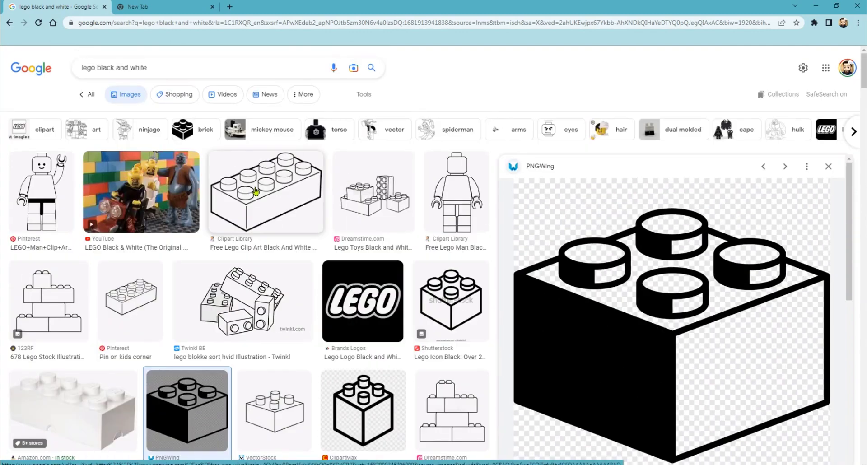
scroll(255, 190, down, 4)
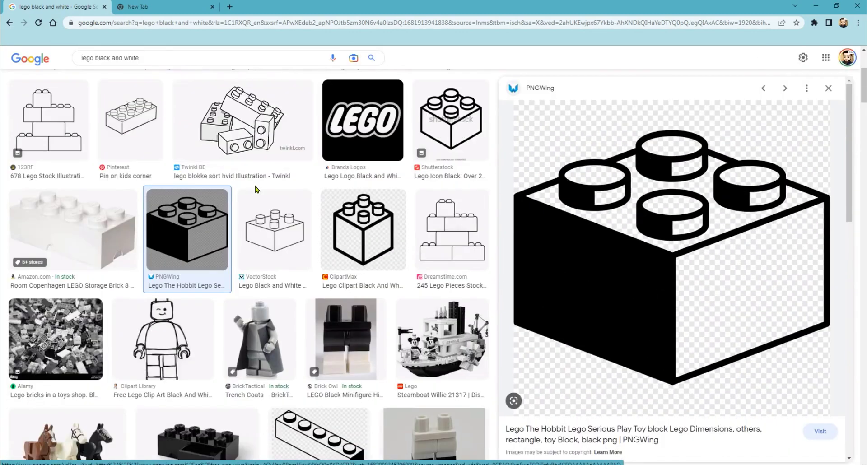
scroll(255, 190, down, 2)
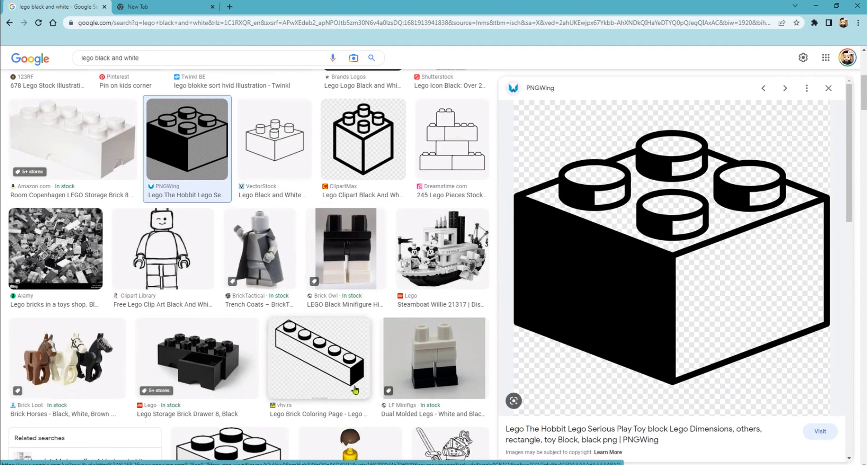
scroll(253, 397, down, 5)
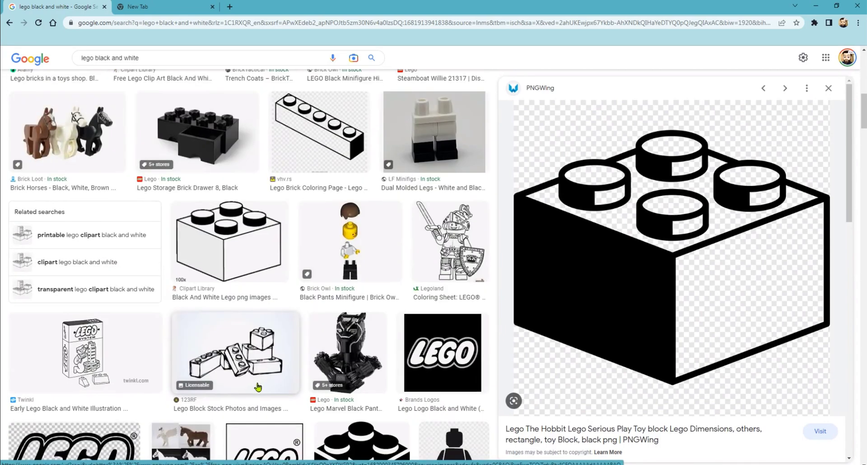
scroll(258, 387, up, 10)
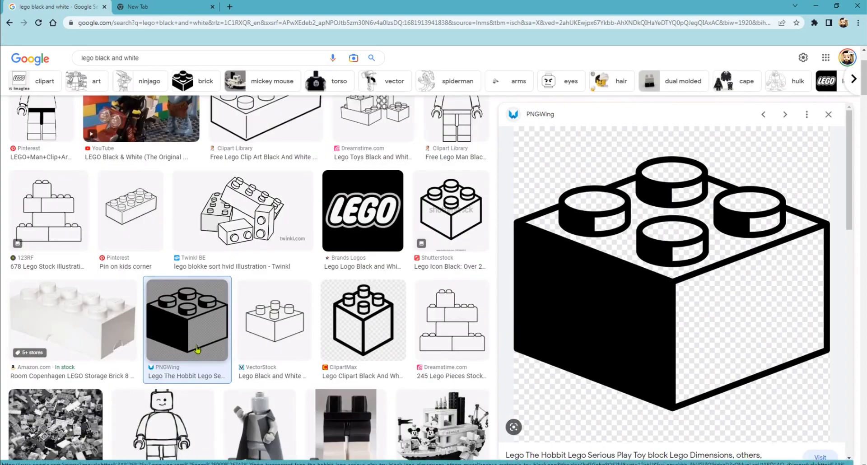
scroll(252, 352, down, 1)
scroll(252, 352, down, 15)
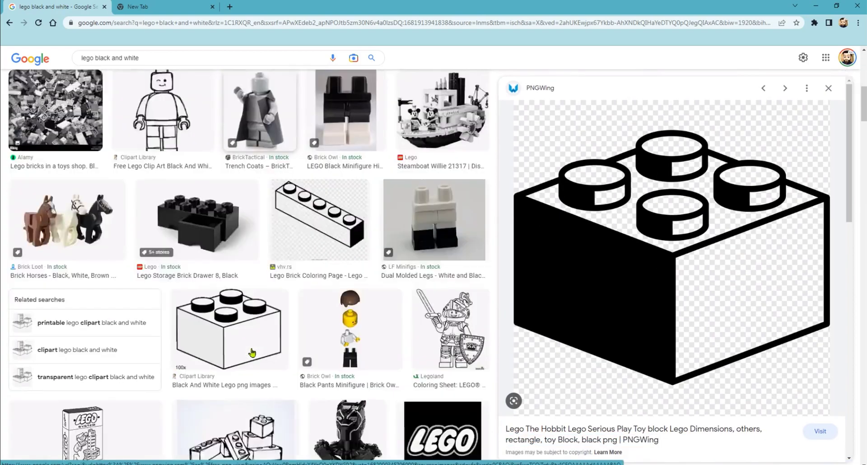
scroll(251, 352, down, 12)
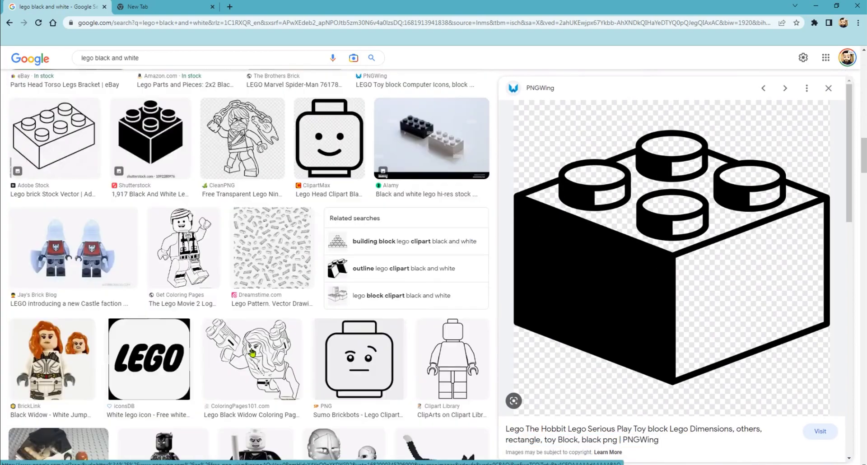
scroll(252, 352, down, 2)
scroll(251, 352, up, 15)
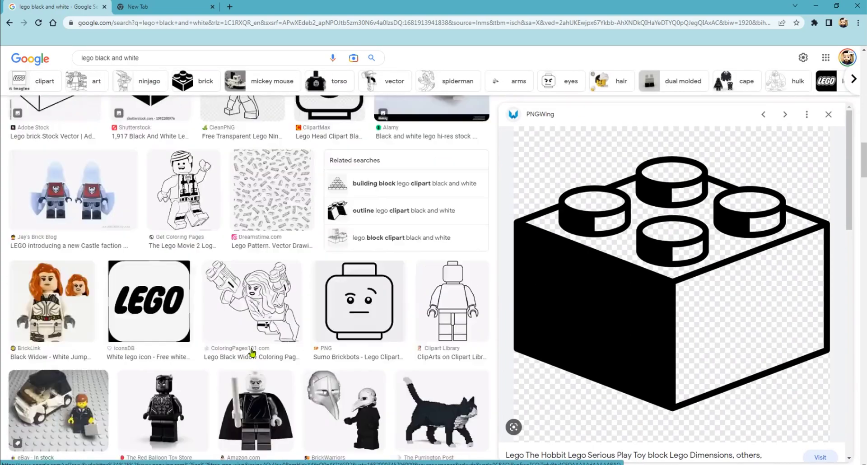
scroll(252, 353, up, 3)
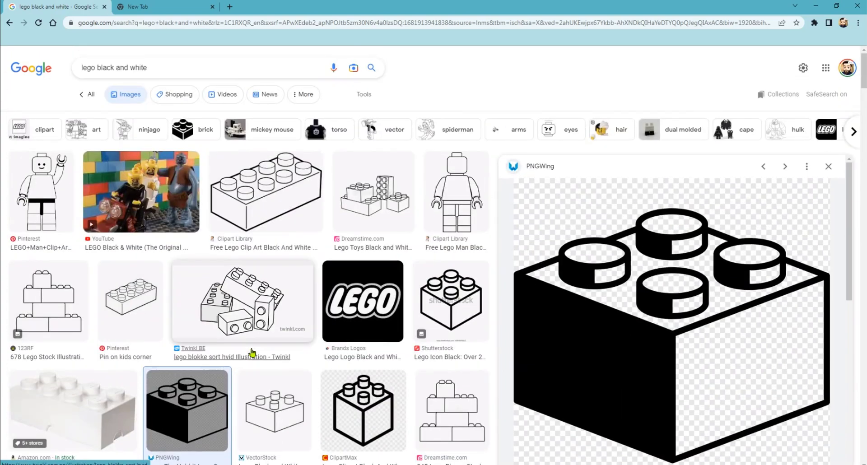
scroll(252, 352, down, 2)
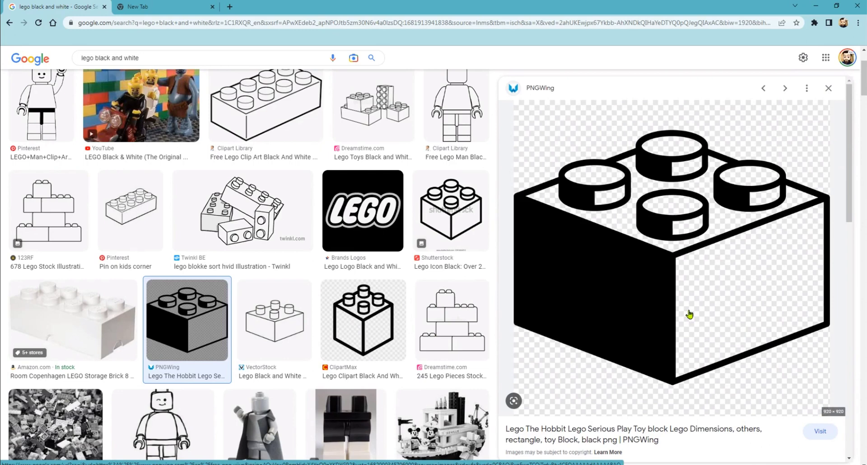
Copy the PNGWing Lego brick image and return to the blank Inkscape document
right_click(651, 300)
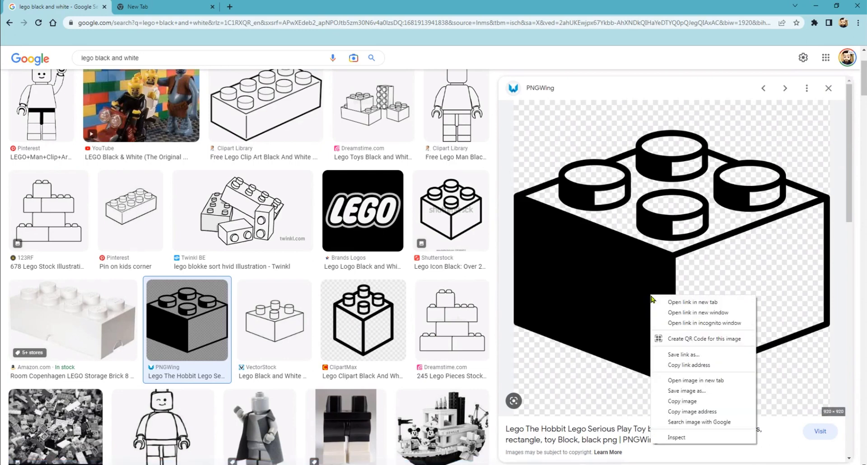
click(688, 403)
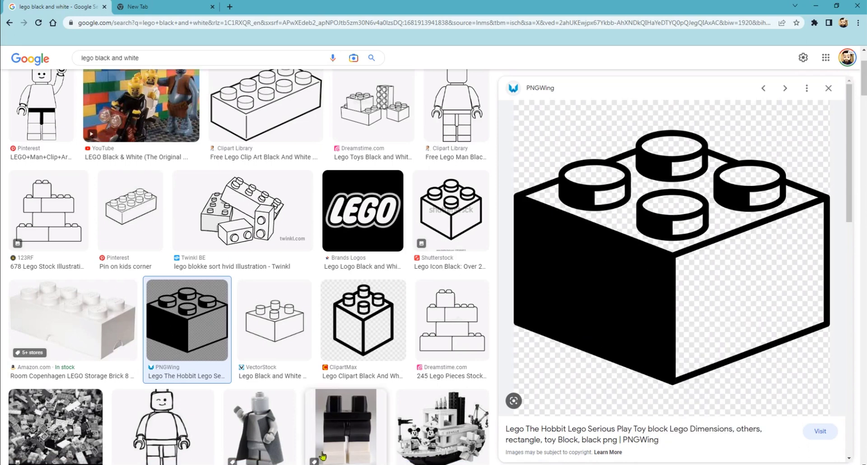
key(alt+Tab)
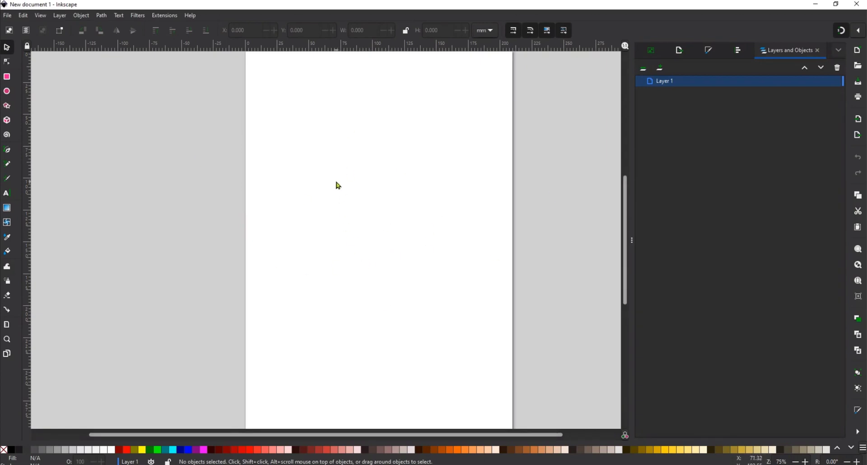
Paste the copied Lego brick image onto the Inkscape canvas and drag it over the page
right_click(318, 168)
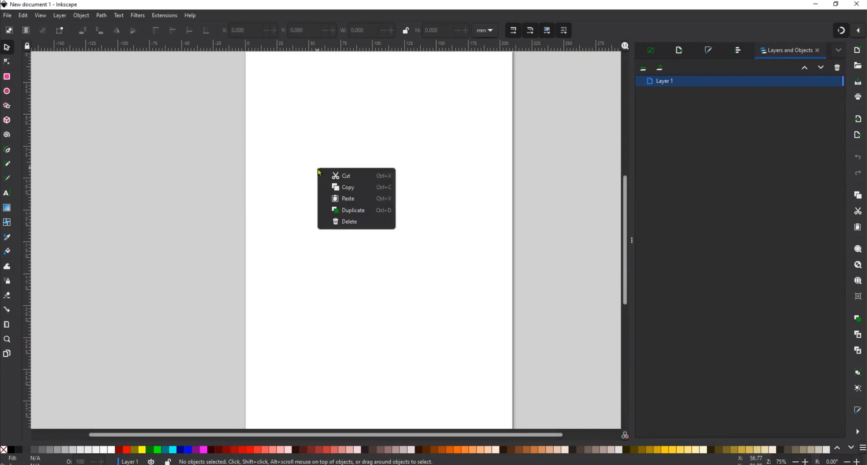
click(346, 201)
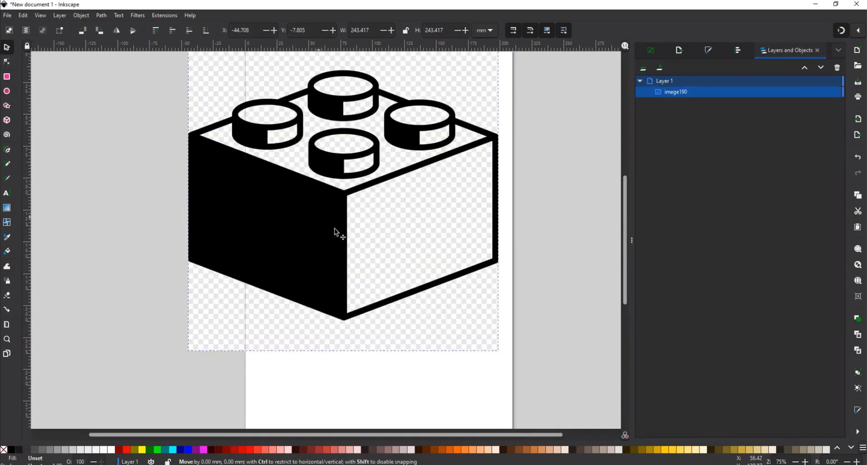
drag(334, 229, 354, 267)
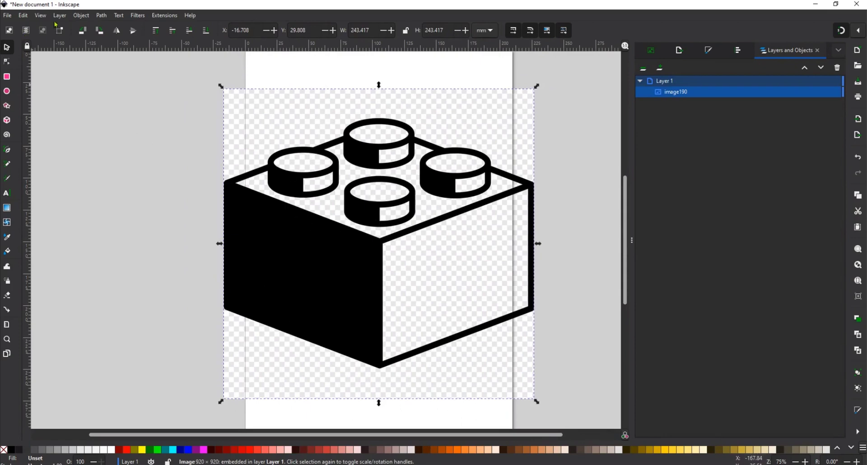
click(101, 16)
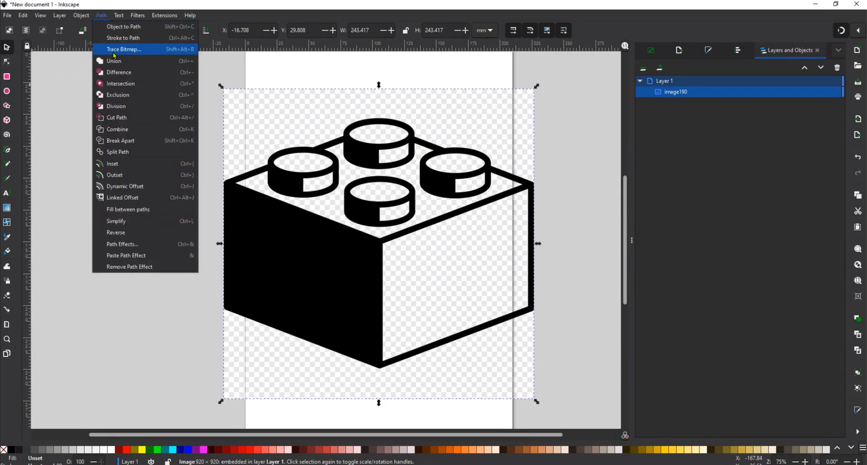
click(114, 55)
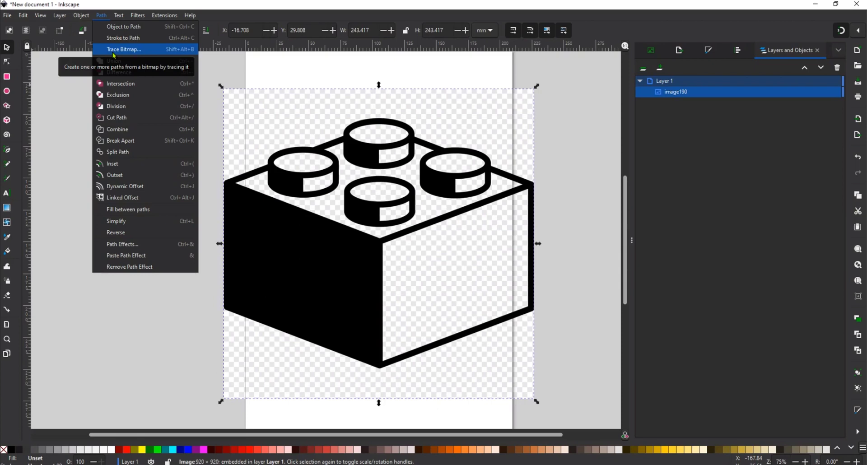
Trace the brick image with Brightness cutoff at threshold 0.450 and apply it
click(113, 55)
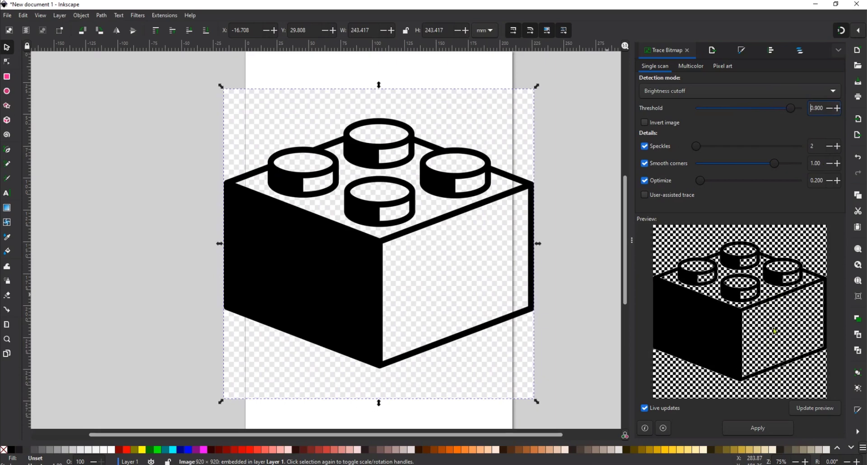
click(829, 111)
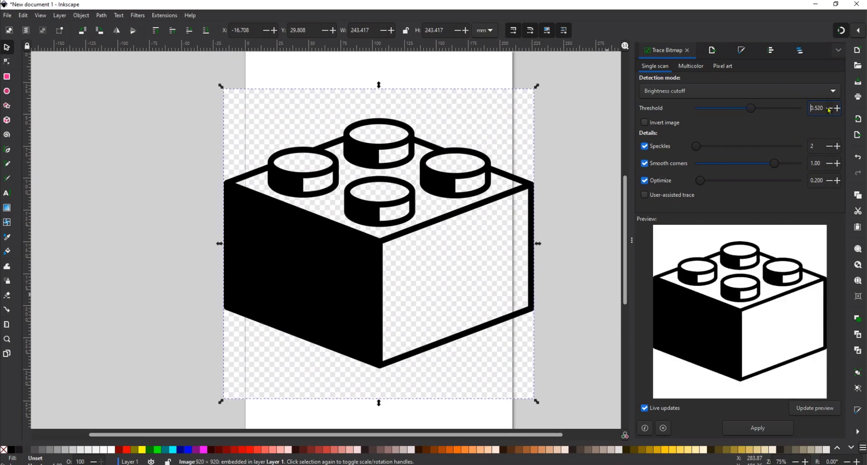
click(837, 108)
click(838, 108)
click(763, 429)
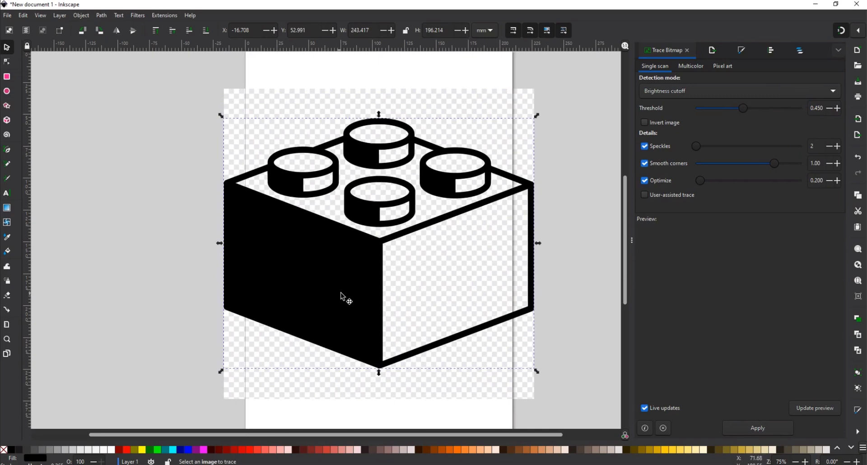
Delete the original bitmap and centre the traced Lego path on the page
drag(341, 292, 20, 264)
drag(376, 293, 544, 268)
key(Delete)
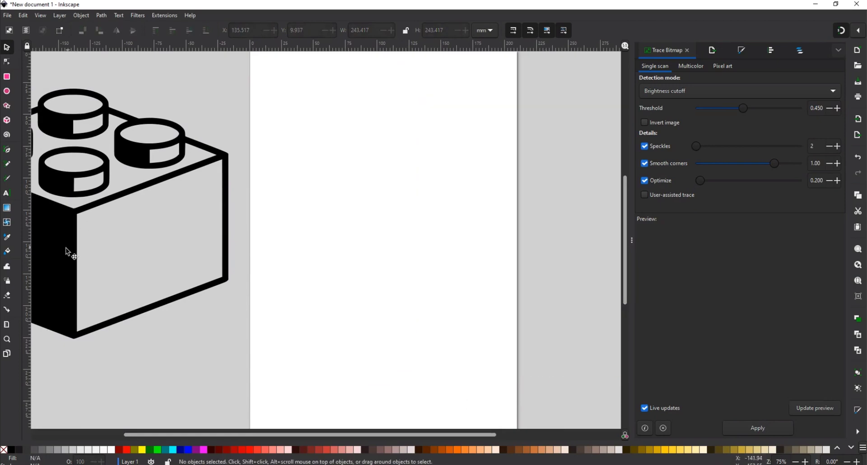
mouse_move(62, 257)
mouse_down()
mouse_move(385, 239)
mouse_move(374, 254)
mouse_up()
Delete the front stud and leftover ellipse nodes from the traced path with the Node tool
key(n)
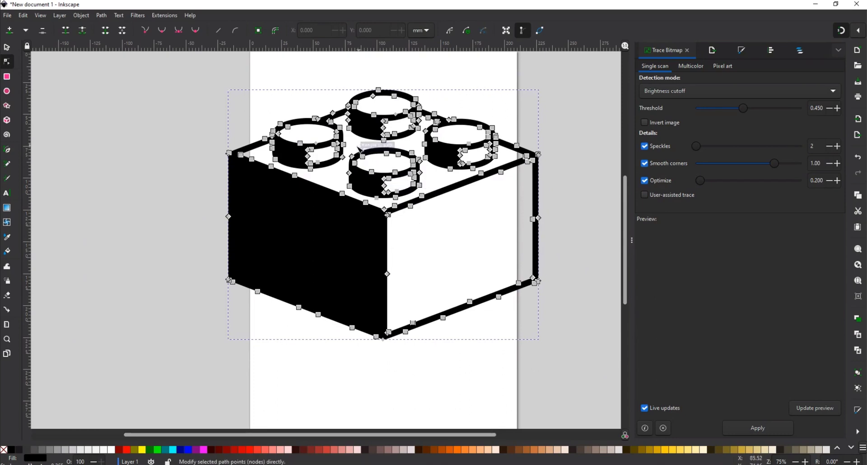
drag(349, 143, 424, 199)
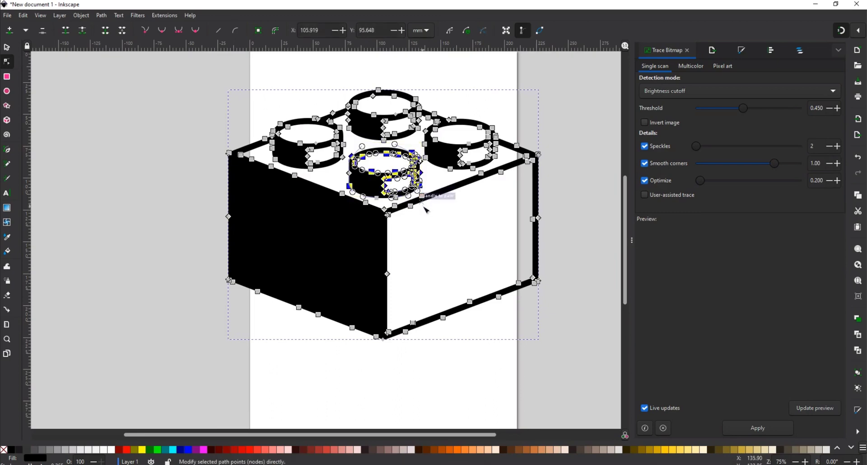
key(Delete)
click(349, 173)
key(Delete)
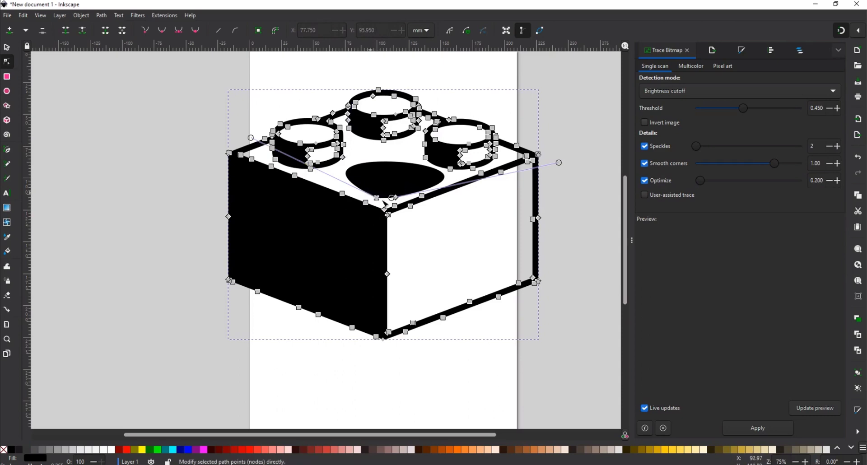
drag(368, 192, 391, 204)
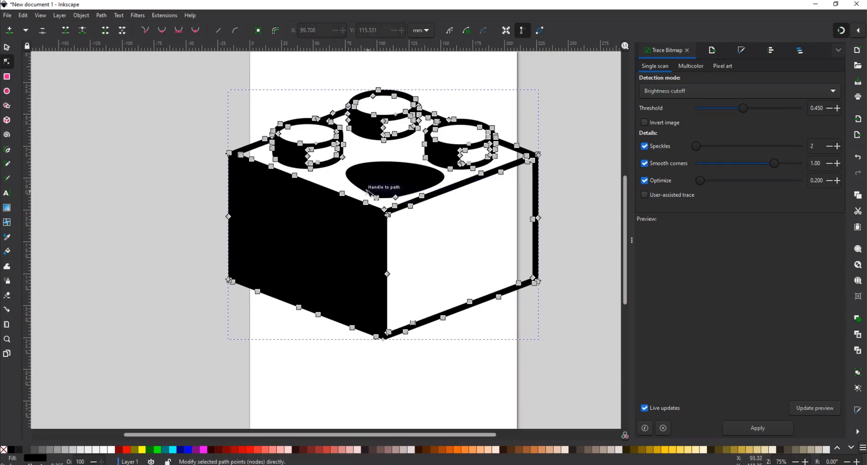
click(408, 203)
key(Delete)
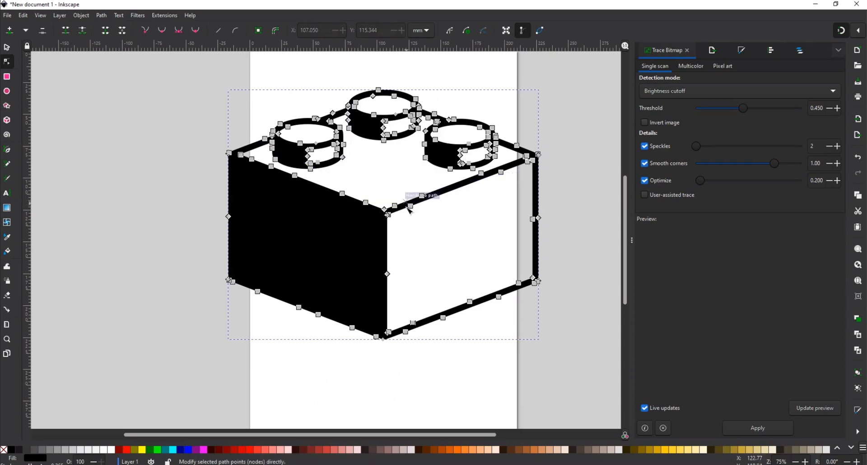
click(349, 378)
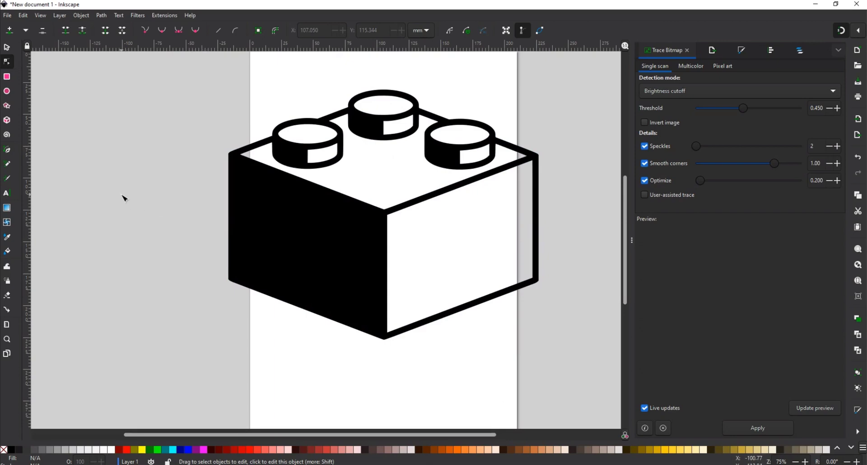
Undo the node deletions to restore the brick's fourth stud
key(ctrl+z)
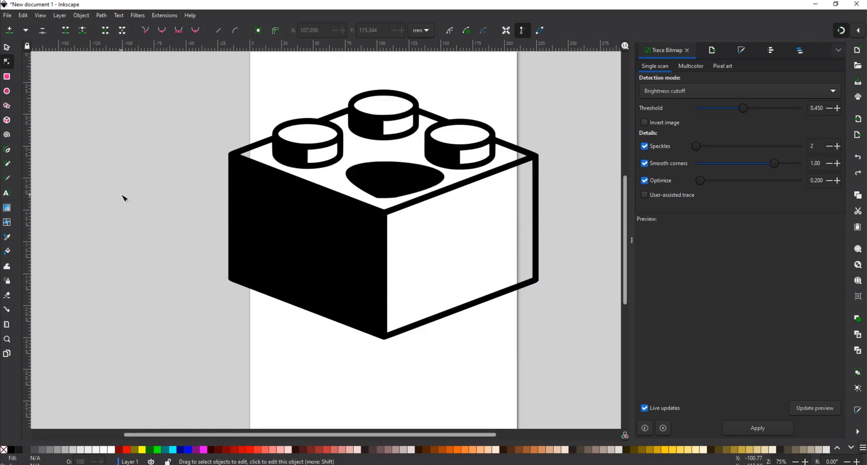
key(ctrl+z)
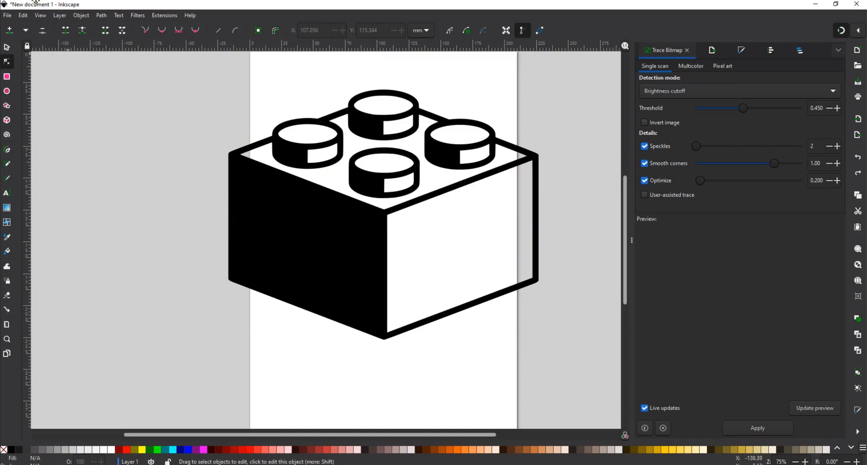
scroll(400, 195, up, 8)
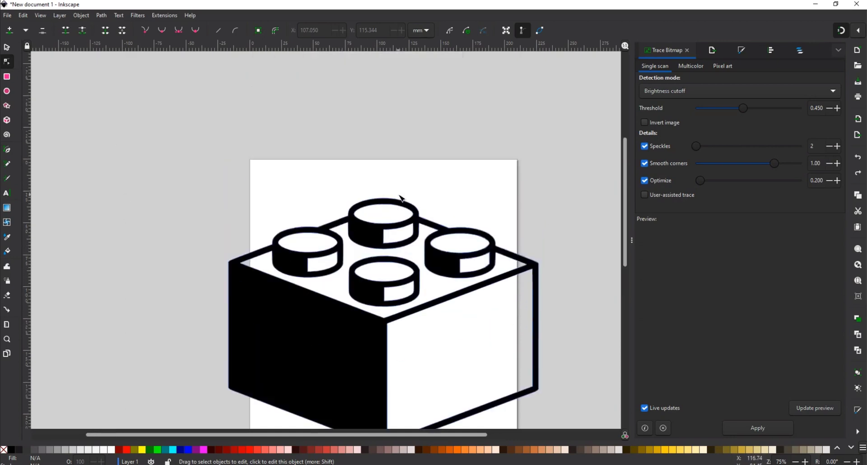
scroll(397, 195, down, 10)
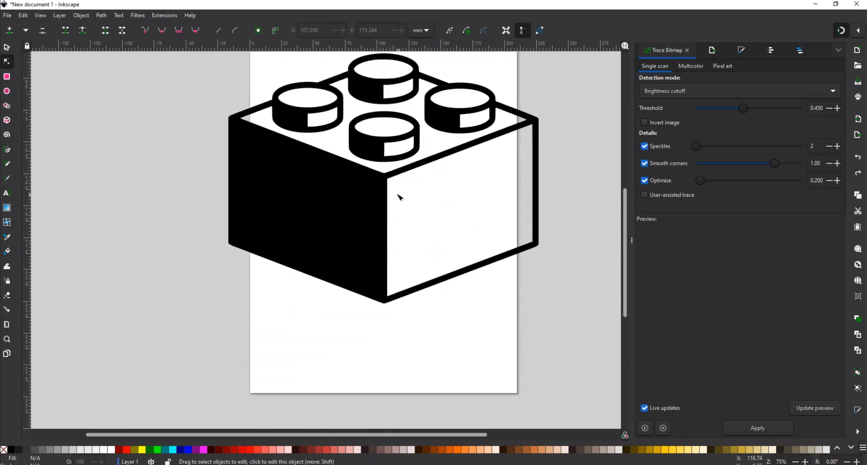
Scale the traced brick proportionally to about 130 mm wide and move it onto the page
click(310, 196)
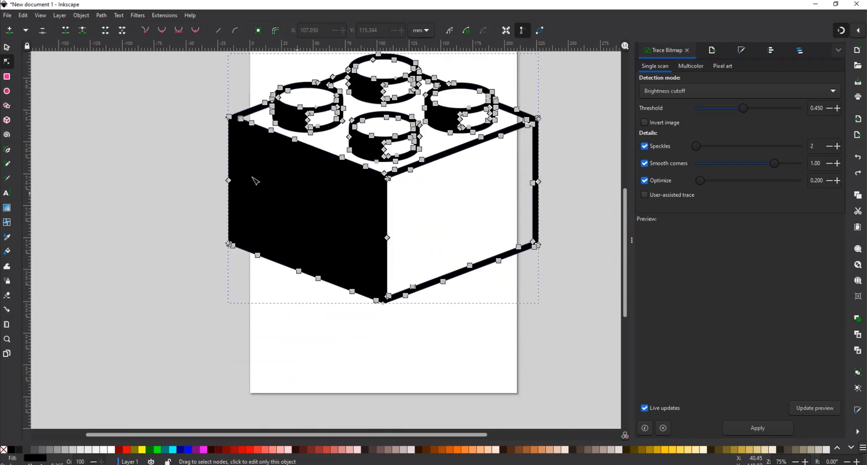
click(8, 48)
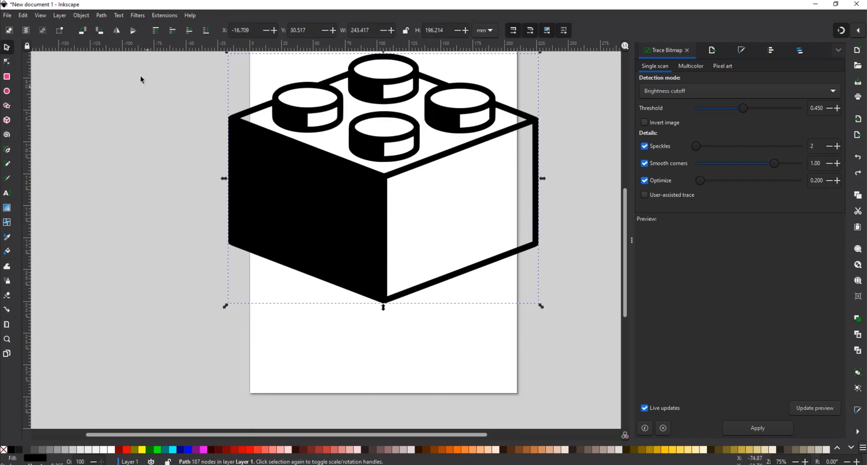
click(408, 33)
drag(542, 310, 442, 201)
drag(272, 140, 350, 175)
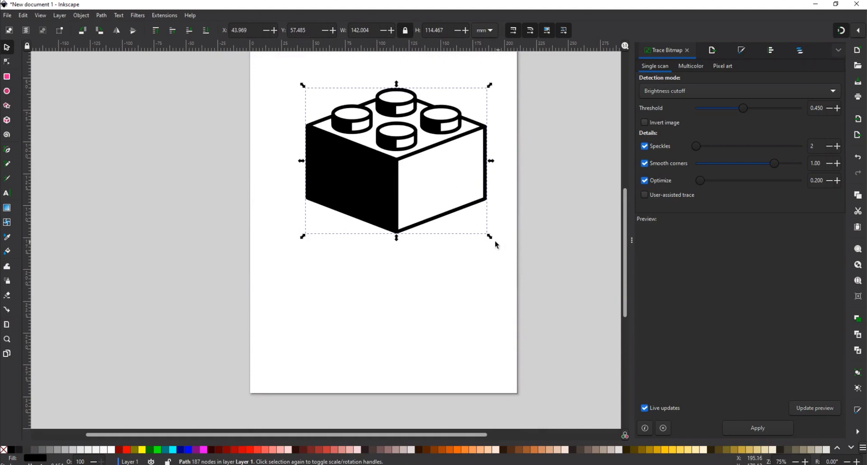
drag(492, 240, 471, 221)
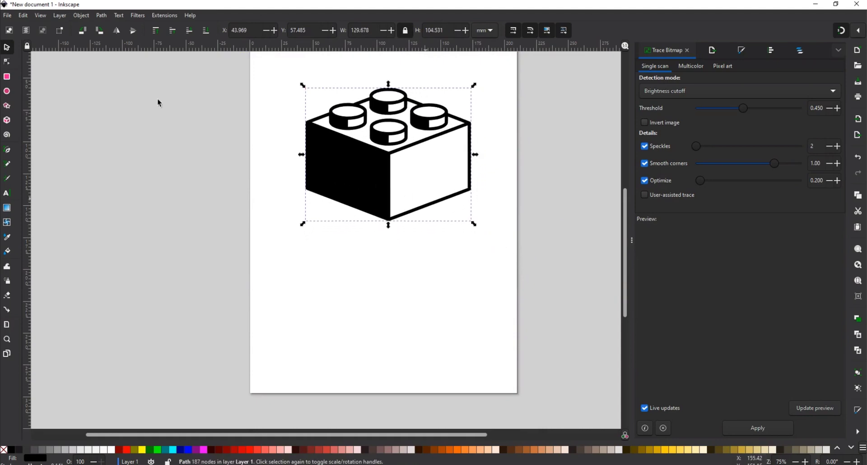
Save the drawing as lego.svg
click(10, 19)
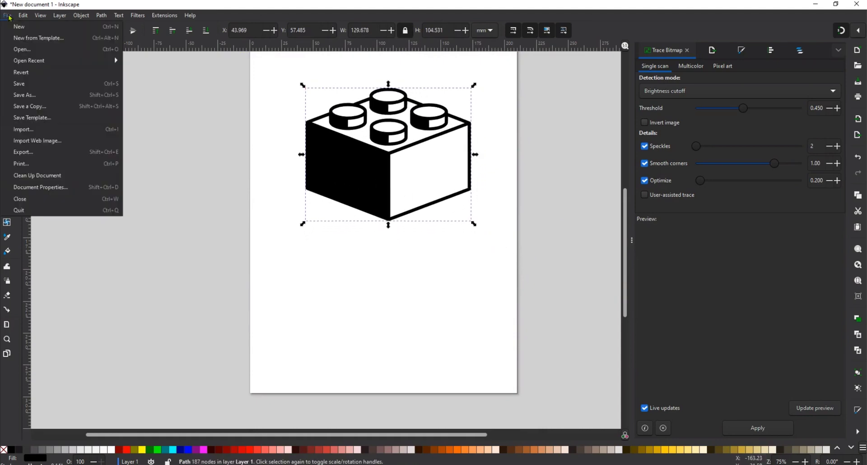
click(37, 88)
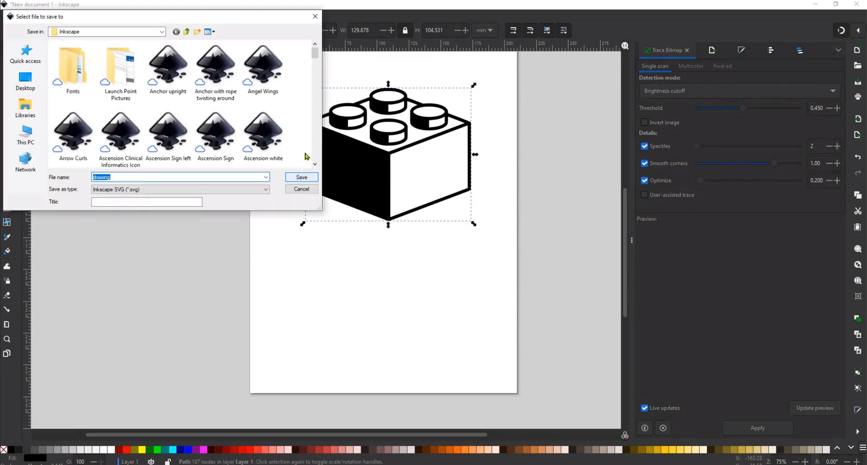
text(lego)
key(Return)
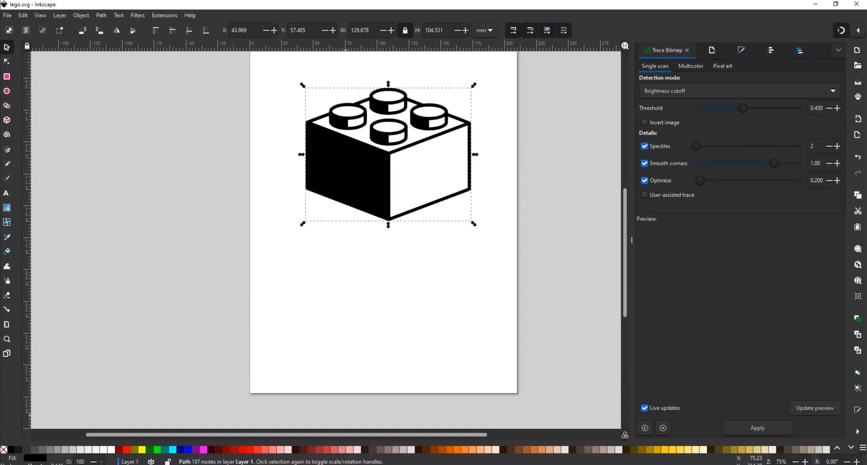
In Cricut Design Space, start a new image upload and browse the computer for a file
click(328, 433)
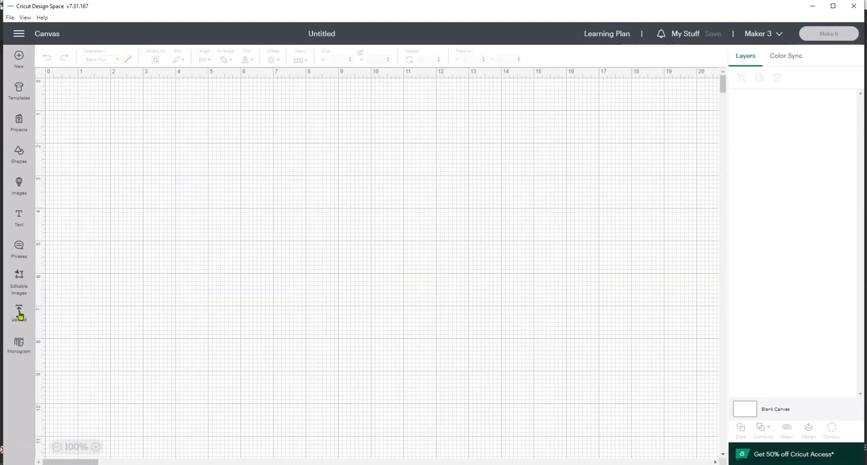
click(19, 312)
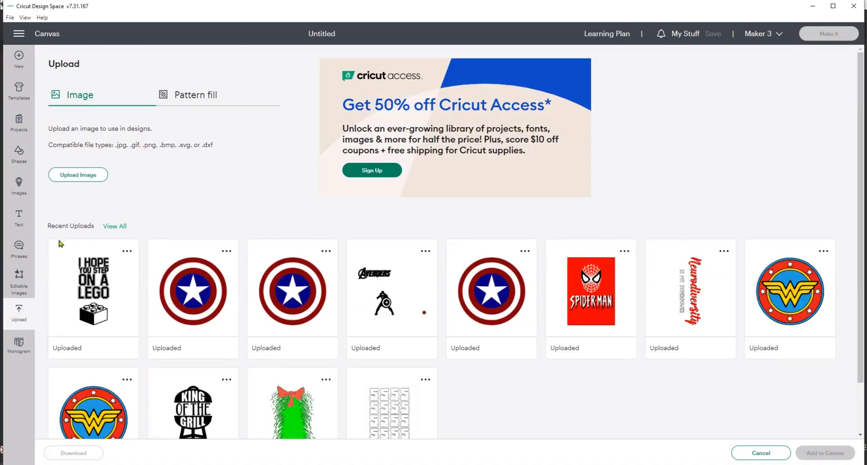
click(96, 175)
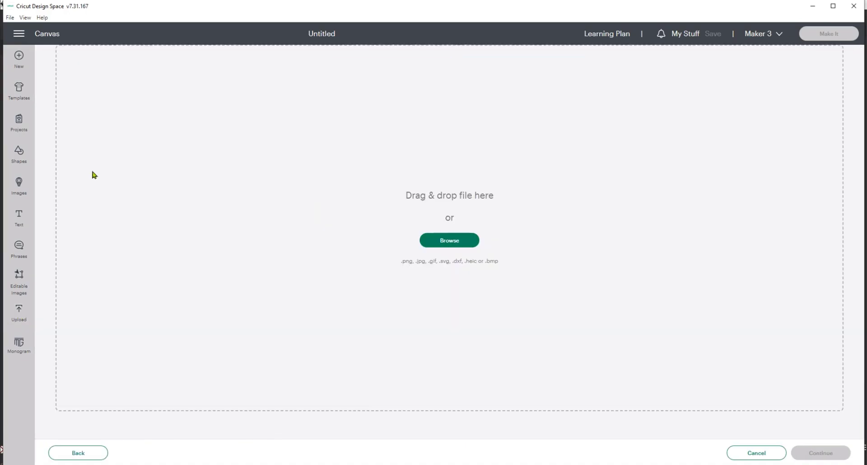
click(474, 241)
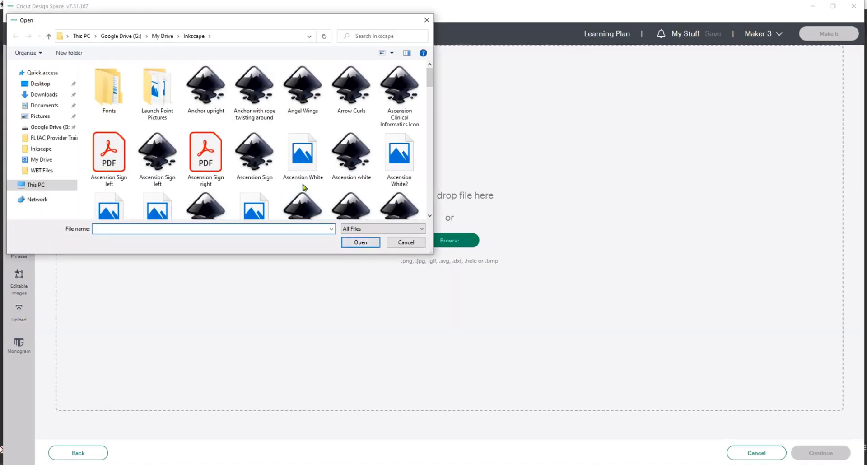
Pick the lego file and open it for upload
scroll(300, 180, down, 3)
scroll(300, 181, down, 10)
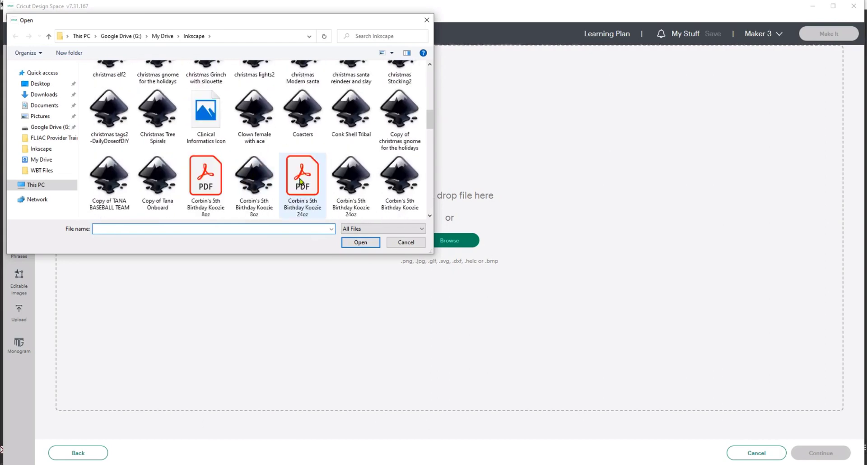
scroll(301, 181, down, 10)
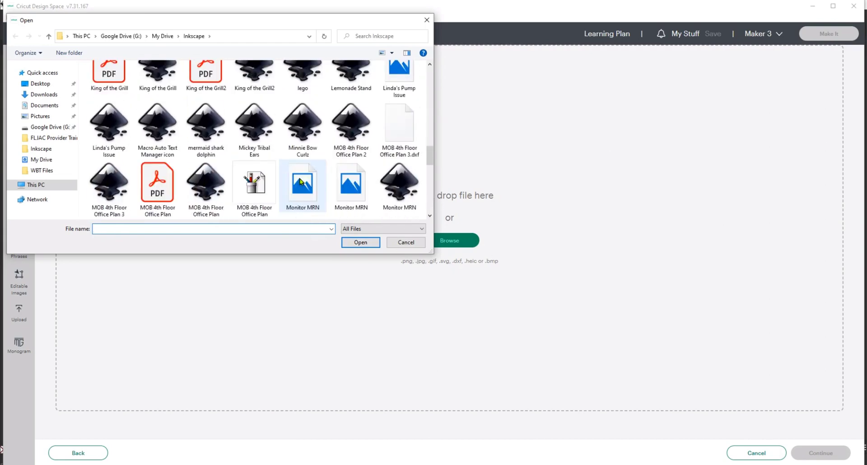
scroll(300, 180, up, 3)
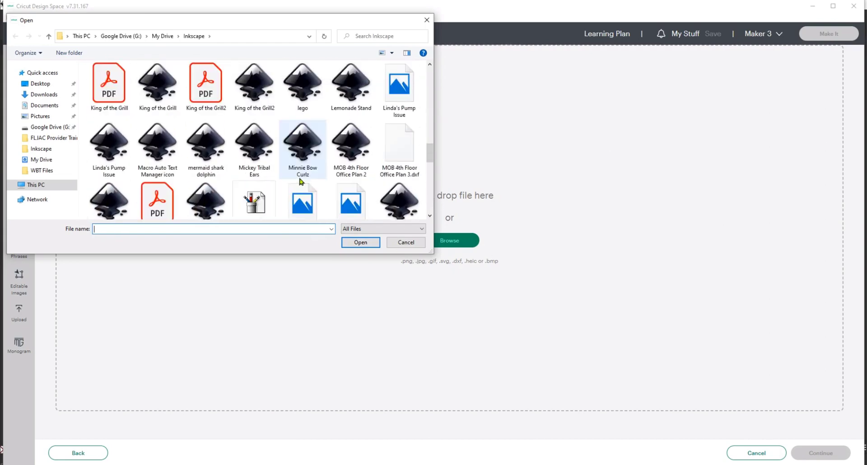
scroll(300, 182, up, 1)
scroll(301, 181, down, 1)
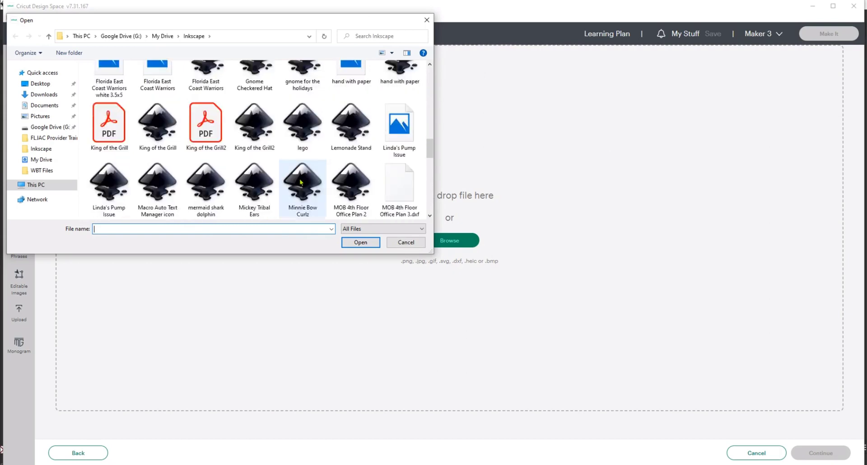
scroll(301, 182, up, 1)
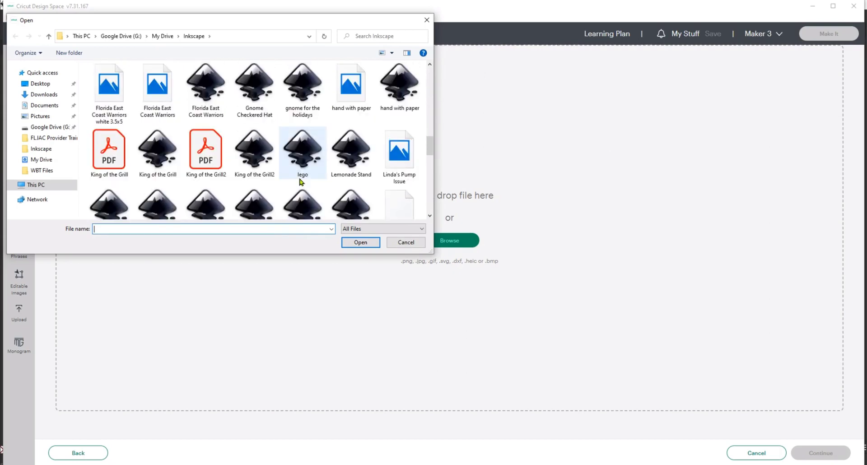
click(300, 178)
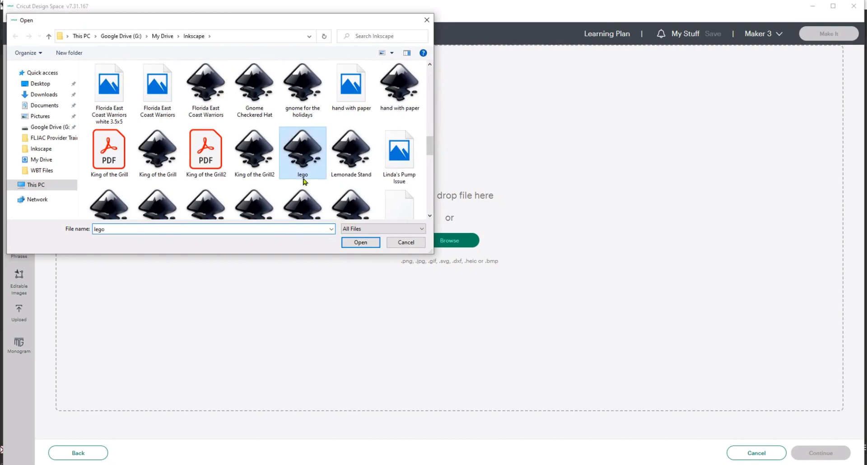
click(357, 242)
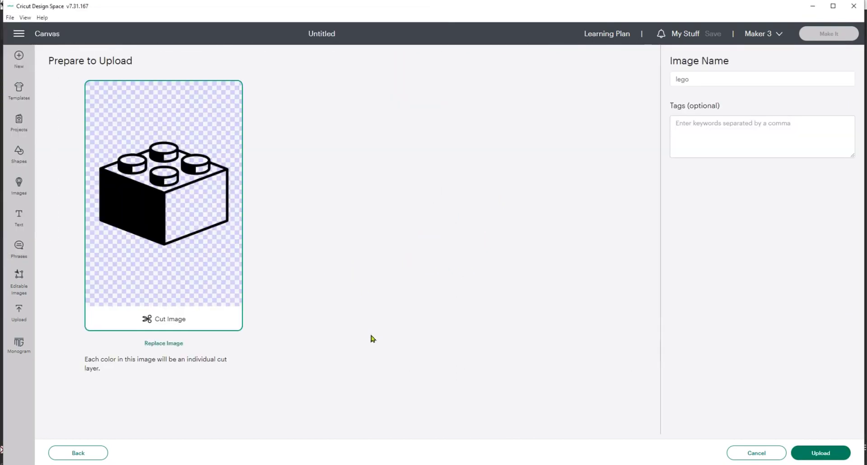
Upload the lego brick, add it to the canvas, preview it on the mat, then move it down-right
click(809, 453)
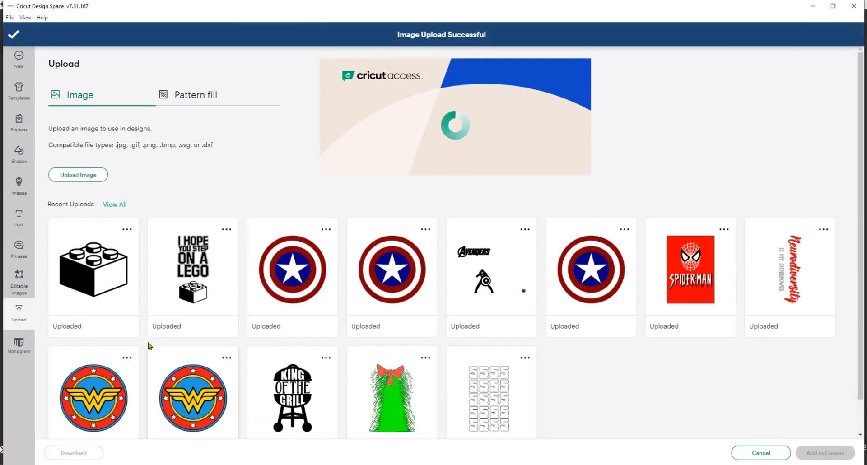
click(826, 453)
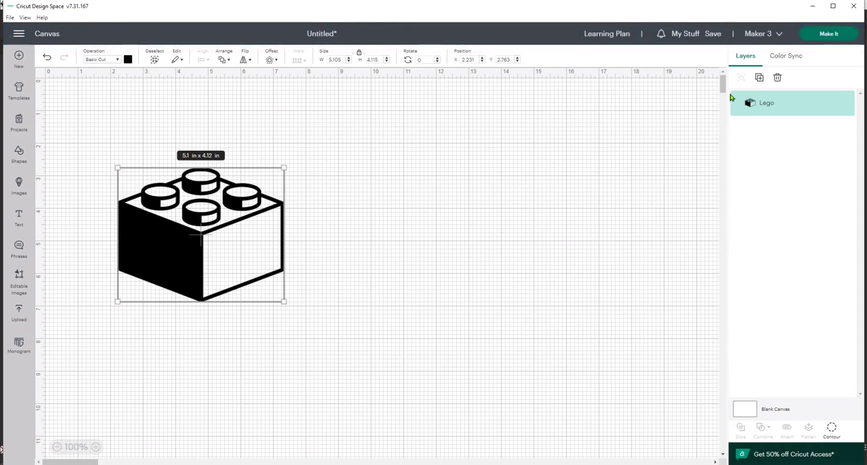
click(828, 33)
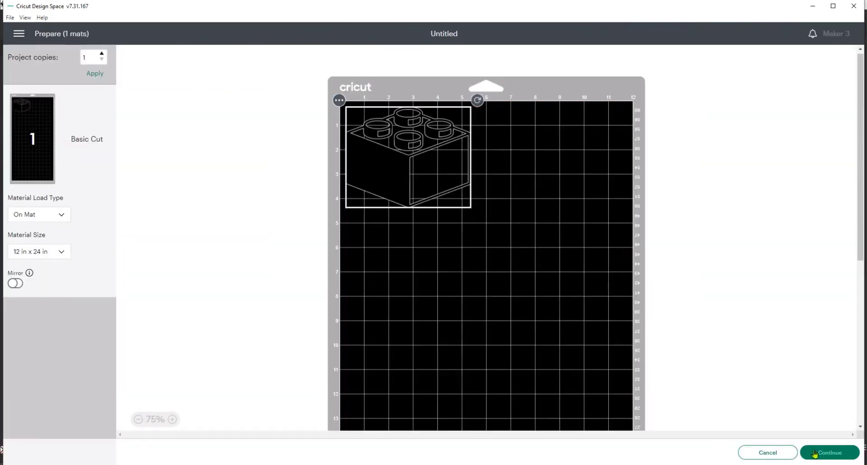
click(773, 453)
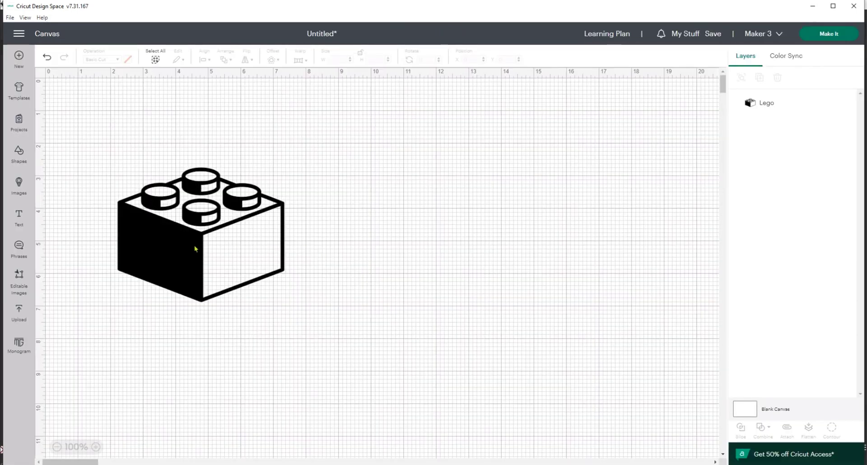
drag(195, 248, 302, 413)
Add four text lines reading 'I HOPE', 'YOU STEP', 'ON A' and 'Lego'
click(19, 219)
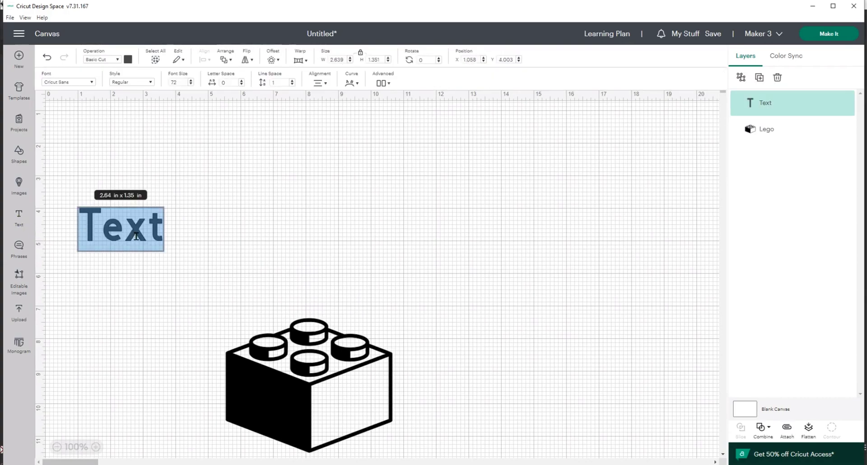
text(I)
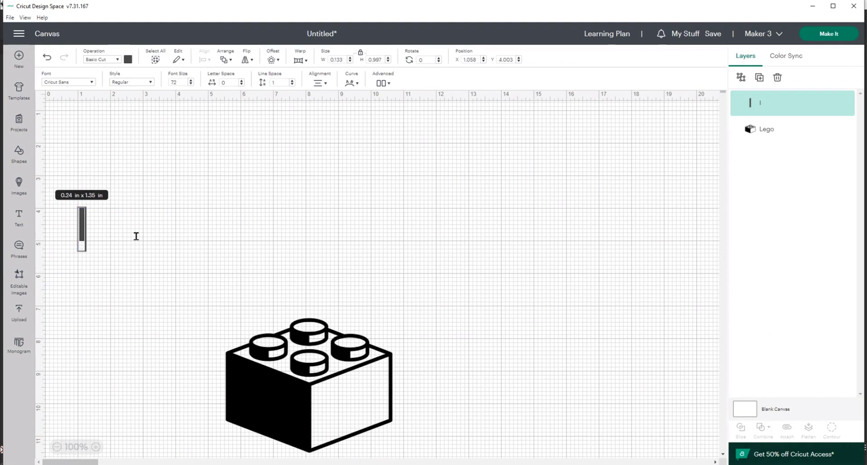
text( HOPE)
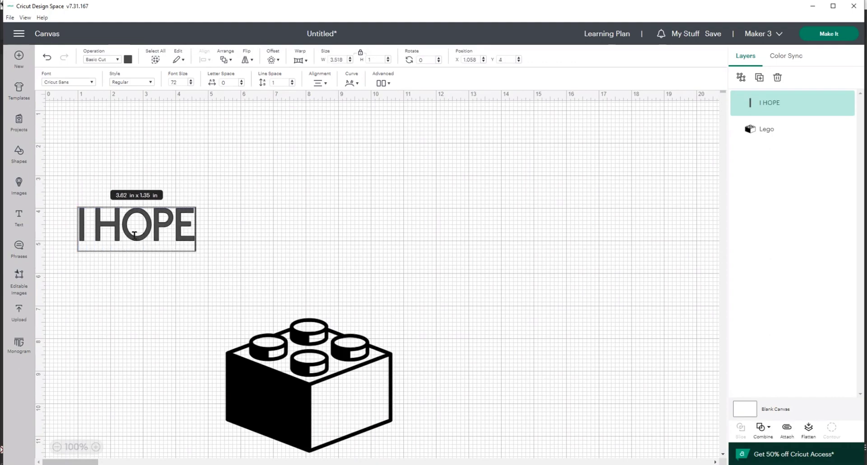
click(17, 220)
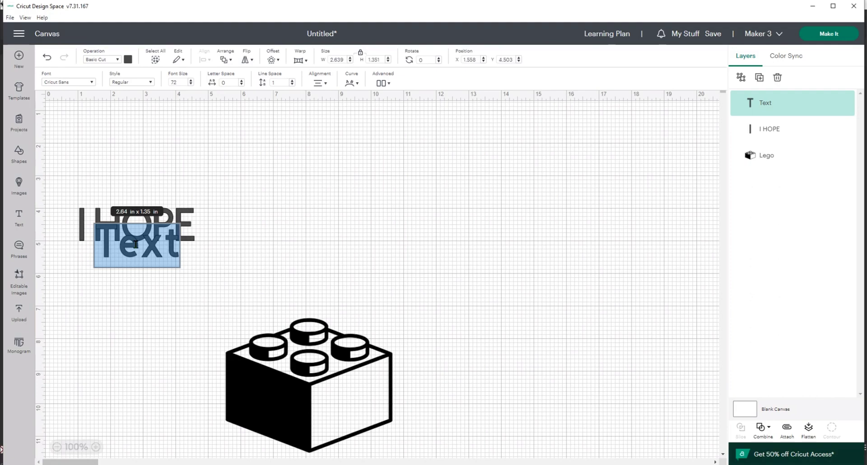
text(YOU)
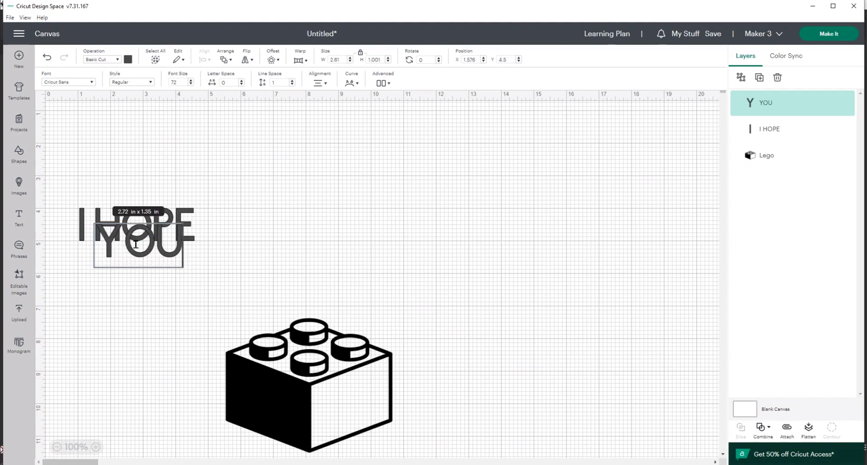
text( STO)
key(BackSpace)
text(EP)
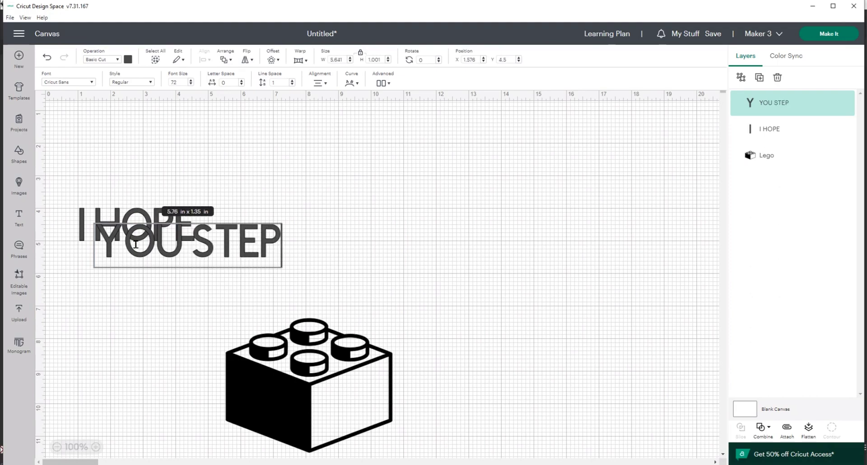
click(19, 218)
text(ON A)
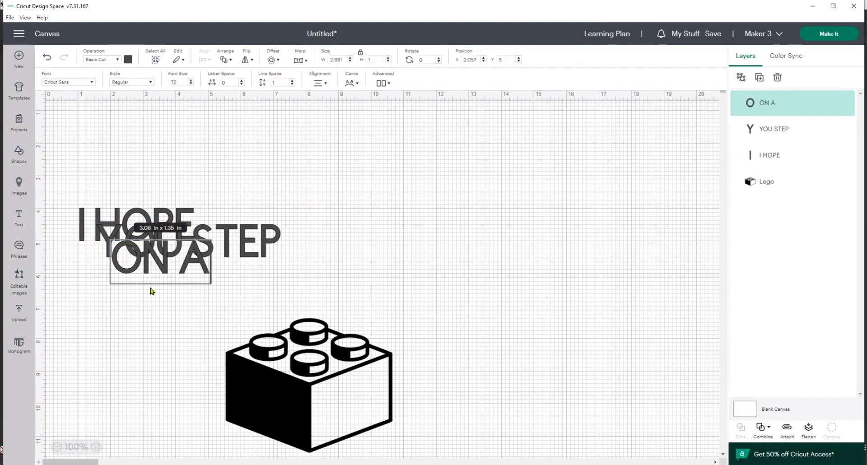
click(26, 219)
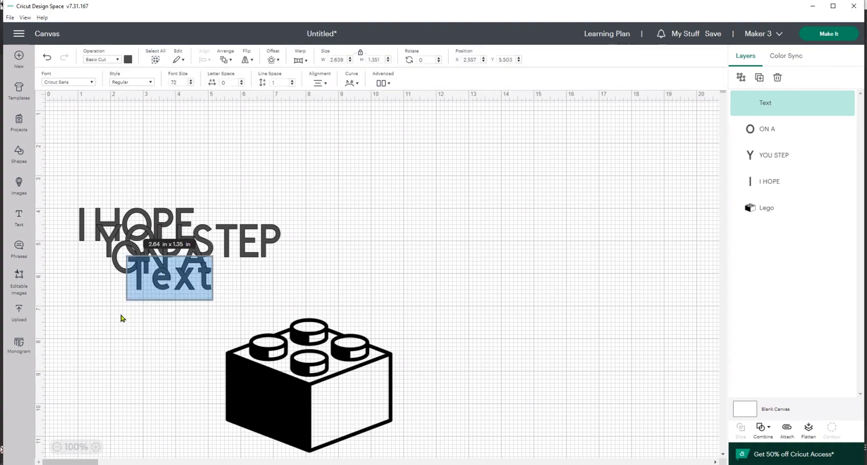
text(Le)
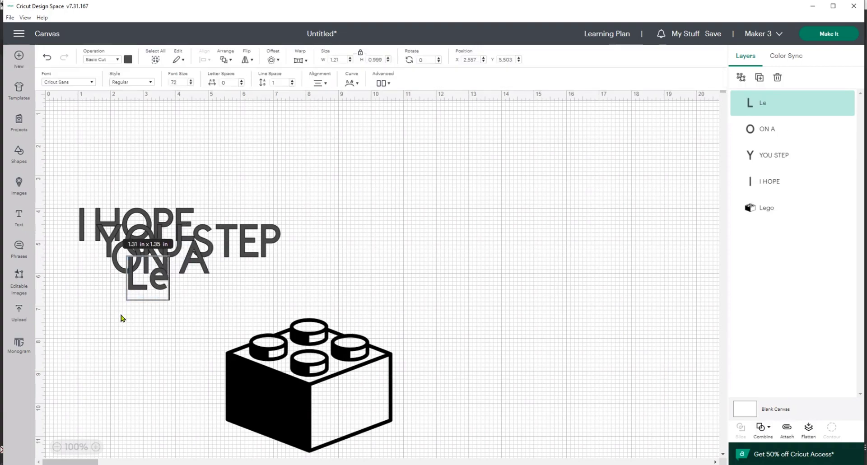
text(ggo)
key(BackSpace)
key(BackSpace)
text(o)
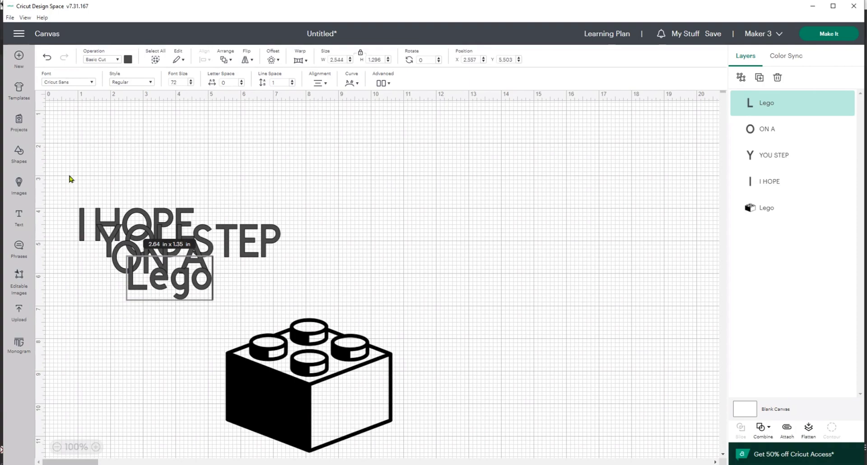
Move 'I HOPE' up out of the stack and shrink 'YOU STEP' to fit beneath it
click(114, 215)
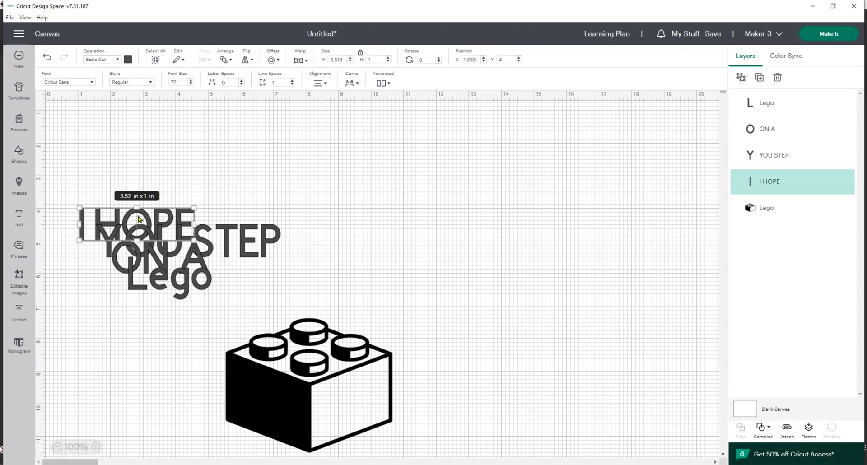
click(165, 224)
drag(165, 224, 209, 174)
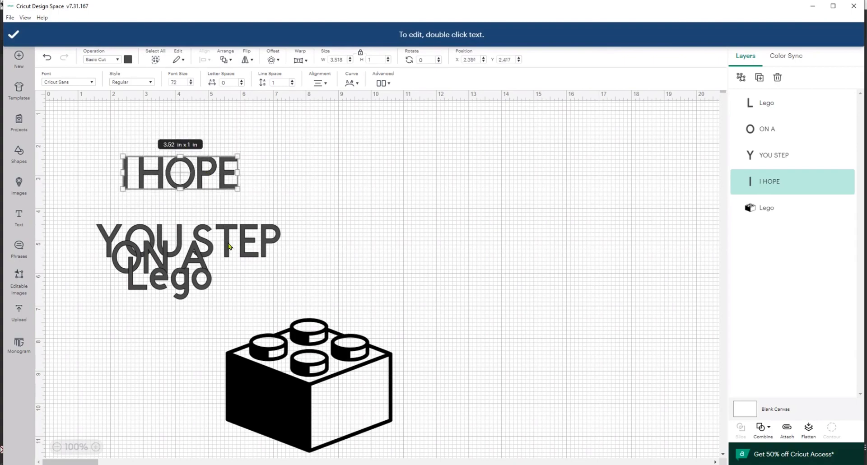
click(230, 247)
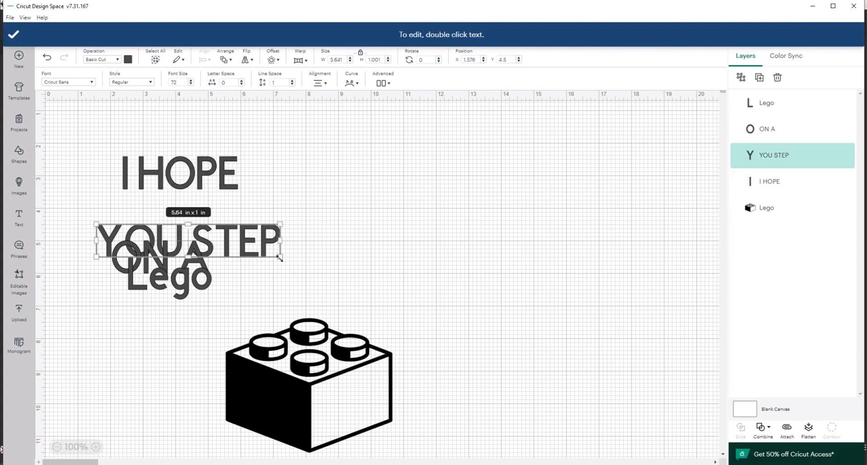
drag(279, 258, 209, 217)
Place 'ON A' under 'YOU STEP' and enlarge 'Lego' to about 3.33 x 1.7 in
click(194, 251)
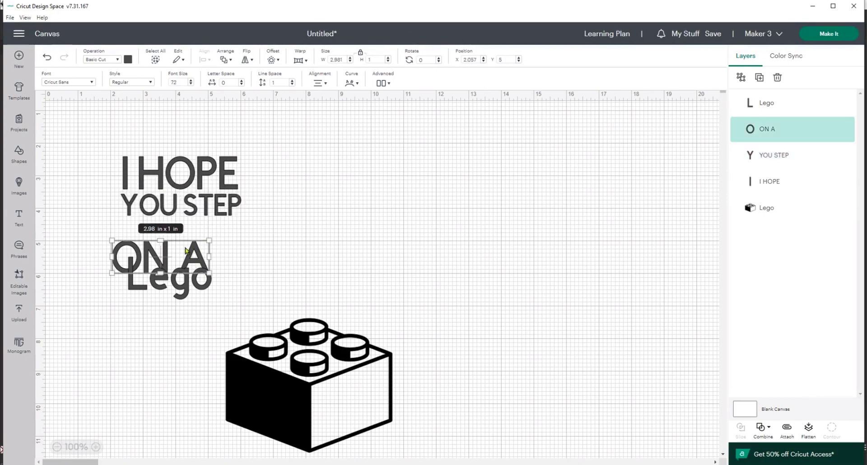
click(185, 251)
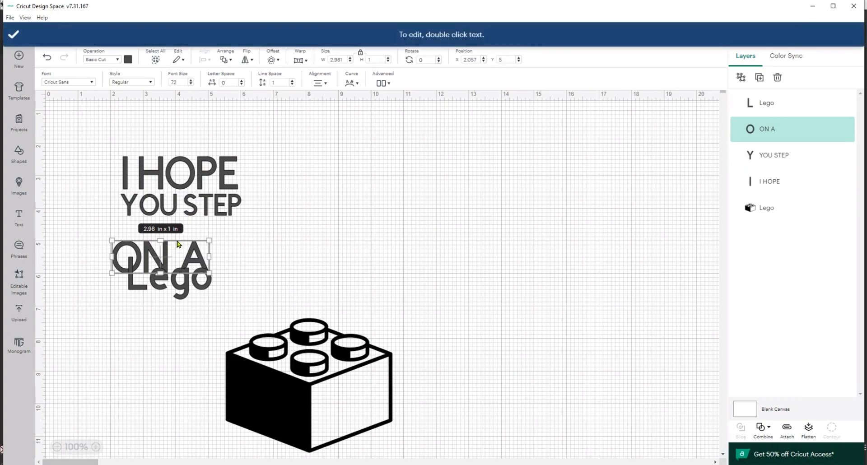
click(179, 244)
click(185, 253)
drag(193, 260, 227, 257)
click(212, 293)
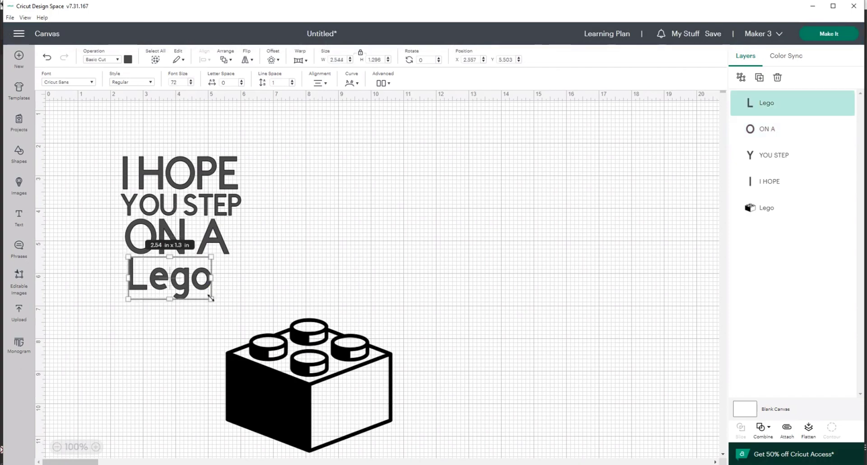
drag(210, 298, 228, 312)
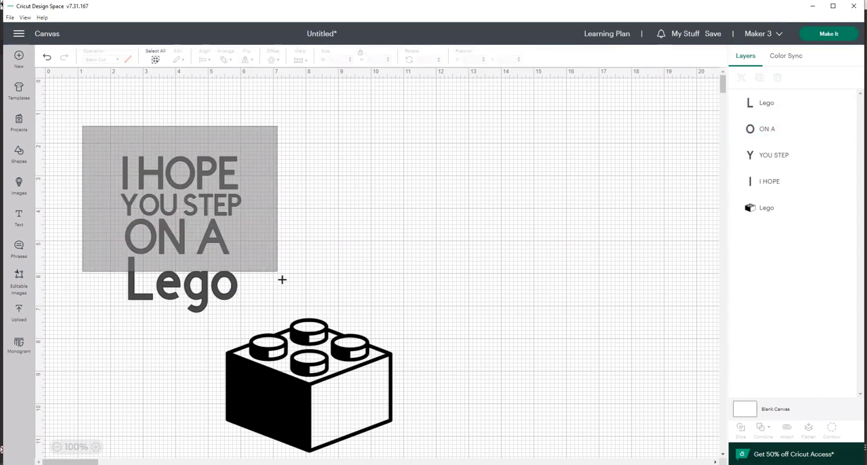
Centre all four text lines horizontally on one another
drag(282, 280, 272, 321)
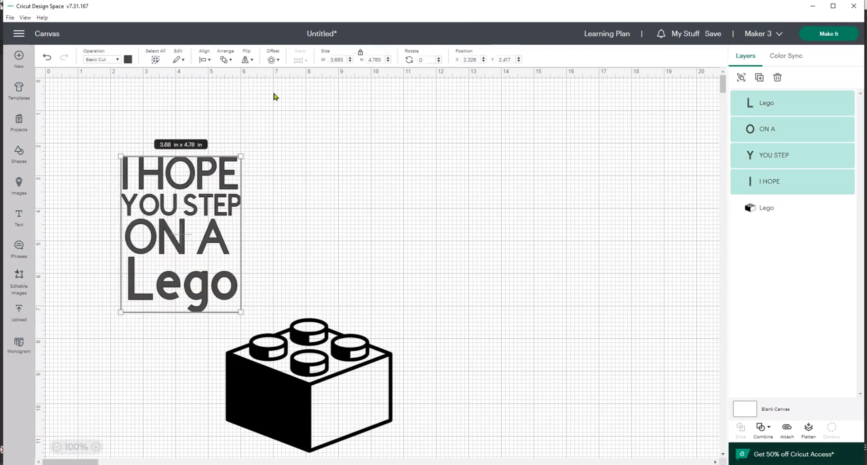
click(210, 63)
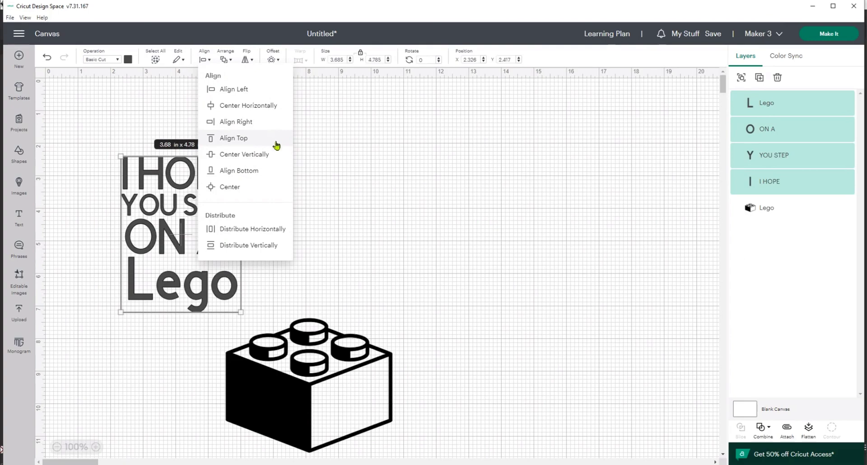
click(264, 155)
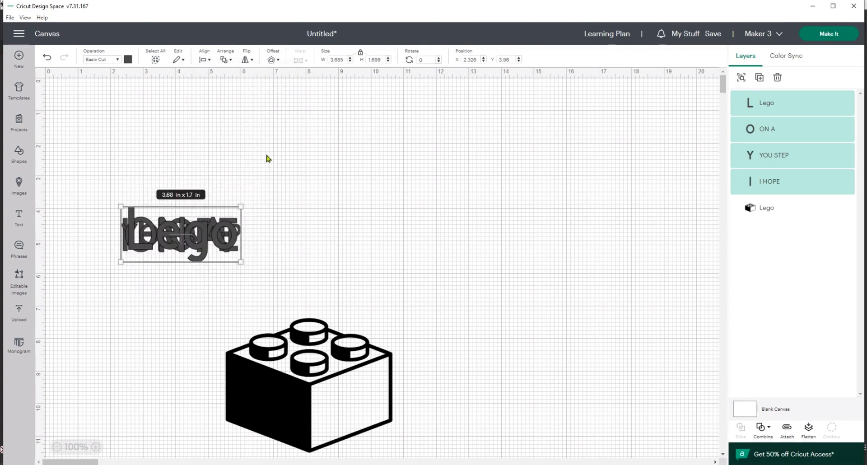
key(ctrl+z)
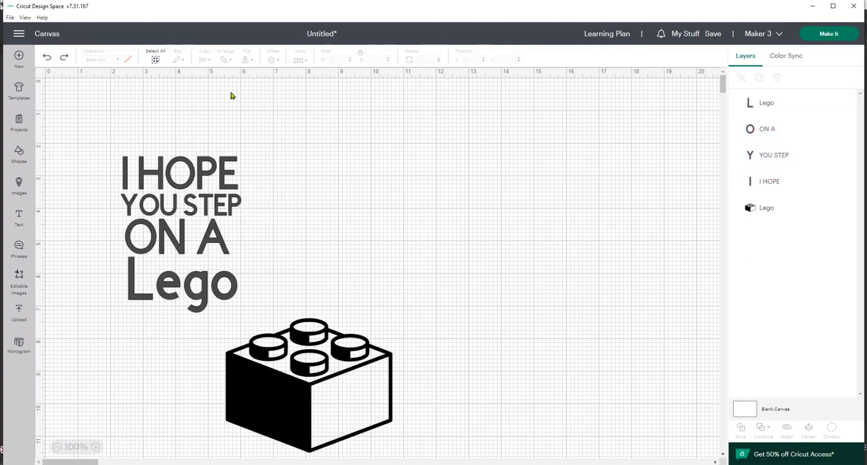
drag(82, 141, 259, 314)
click(226, 60)
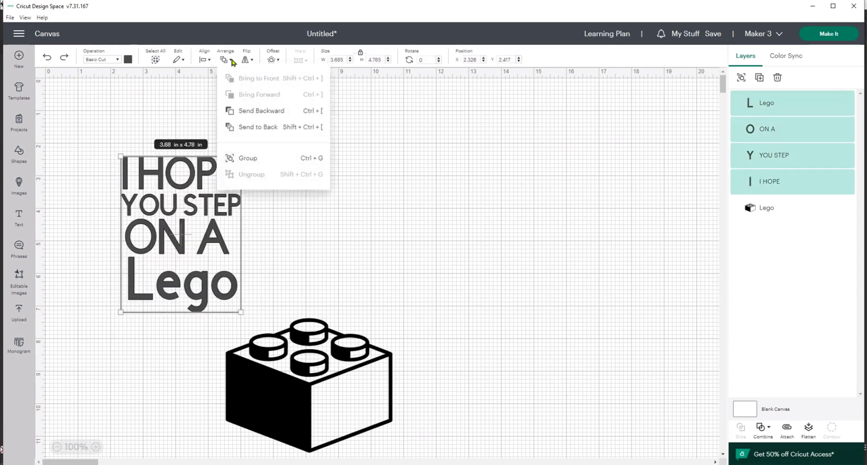
click(208, 60)
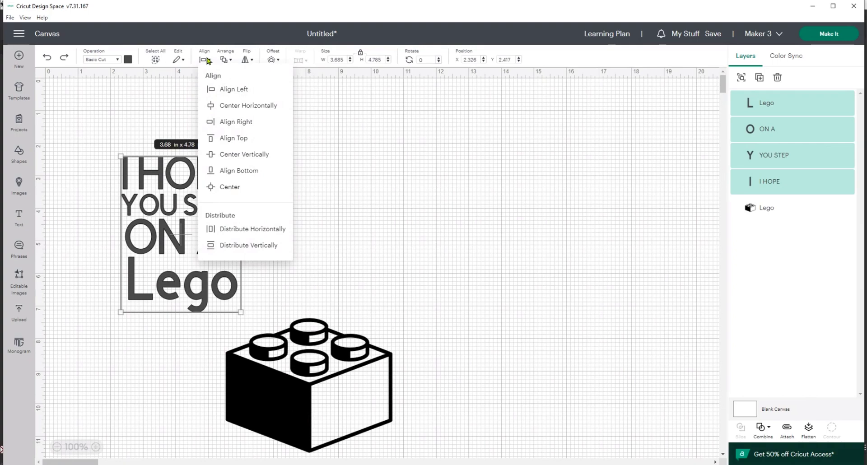
click(224, 108)
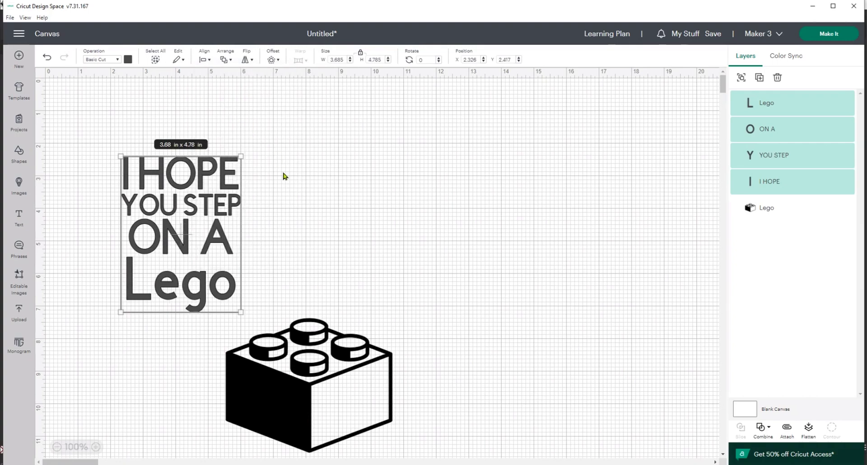
Nudge the 'ON A' line slightly lower
click(284, 219)
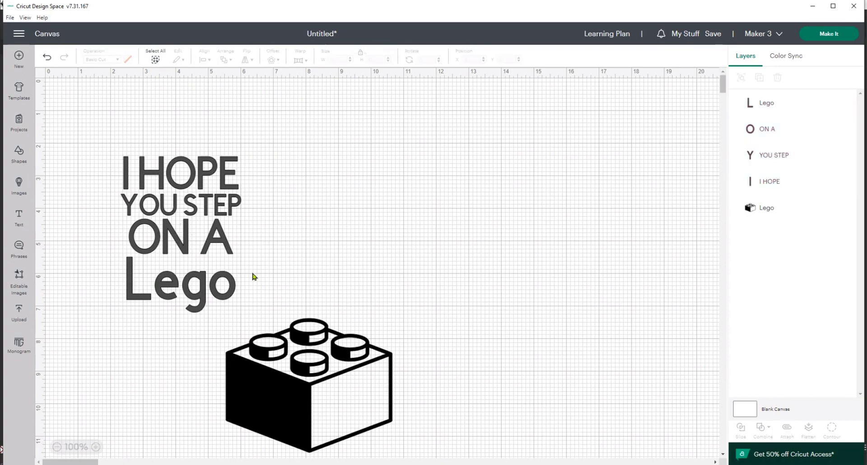
click(227, 247)
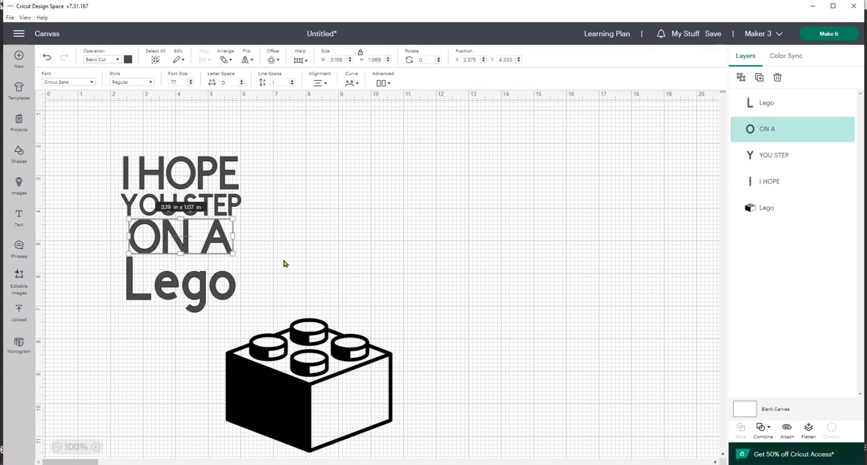
key(Down)
key(Down)
key(Down)
key(Down)
key(Down)
key(Down)
key(Down)
key(Down)
key(Down)
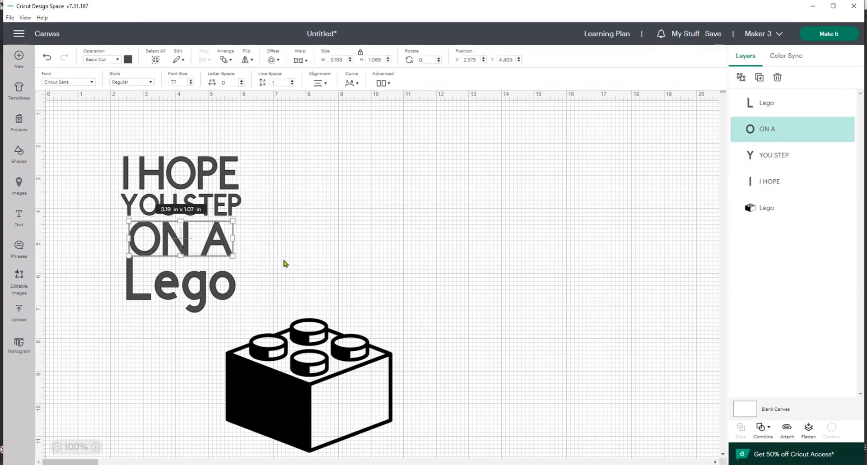
click(292, 254)
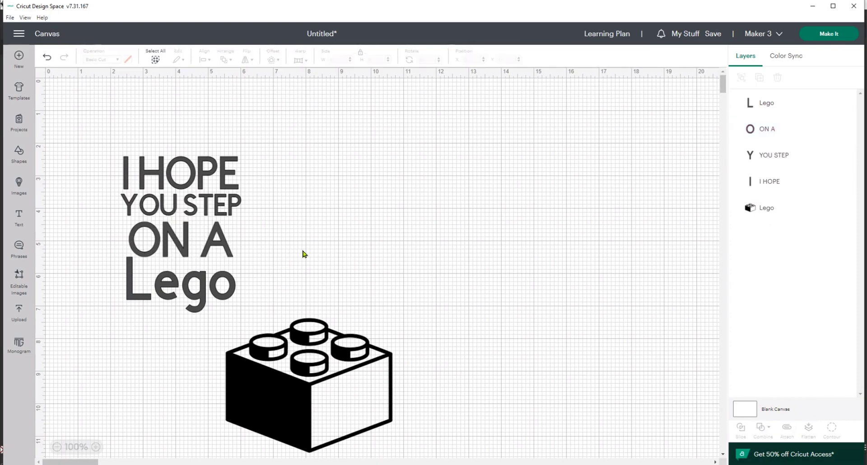
Move the Lego brick under the text block and attach the four text lines together
click(343, 377)
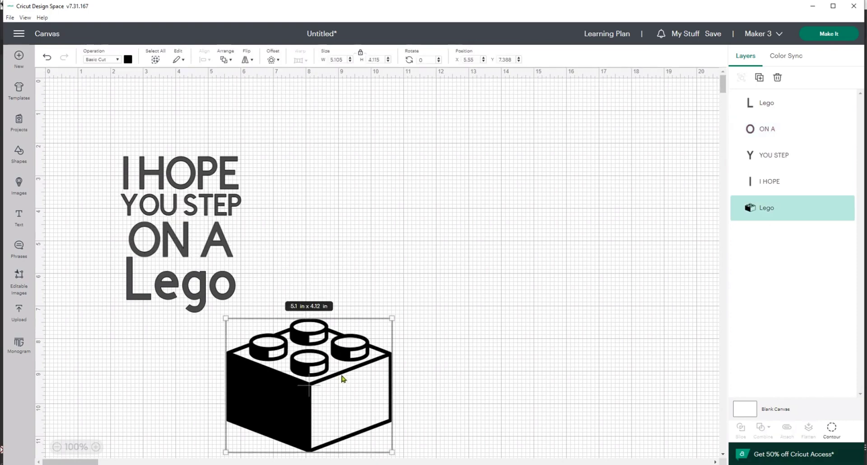
drag(294, 402, 165, 404)
drag(82, 123, 286, 316)
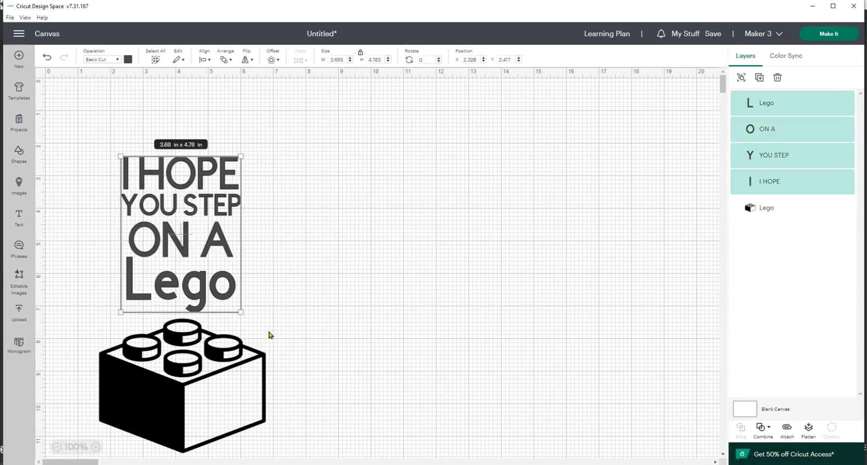
click(786, 428)
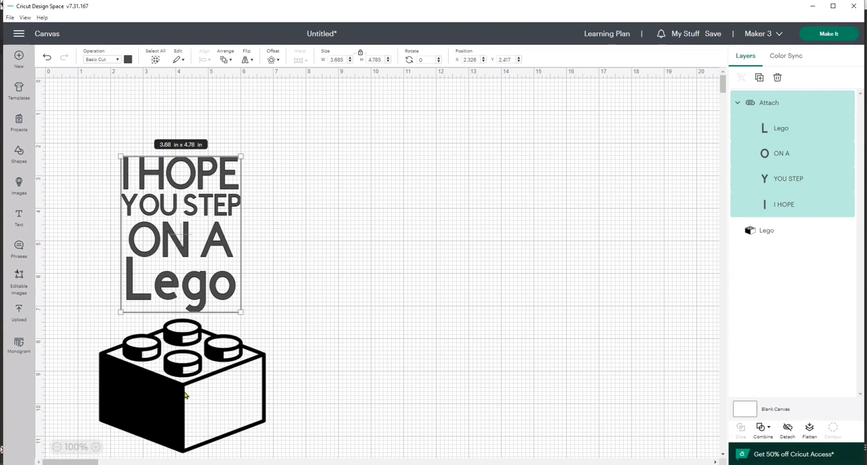
Shrink the brick to about 3.02 × 2.43 in, position it beneath the text, and select both
click(172, 404)
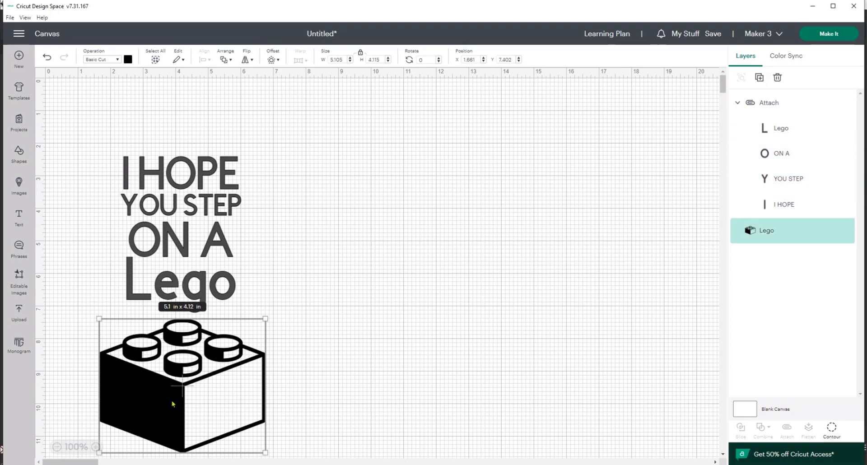
drag(266, 453, 198, 398)
drag(126, 368, 156, 367)
drag(80, 124, 287, 459)
Group the quote and brick, then enlarge the group to 4.49 × 9.008 in
click(741, 77)
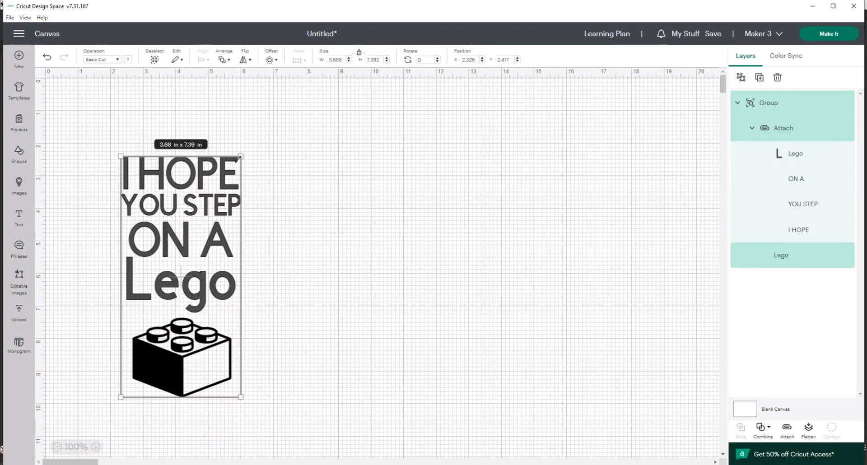
drag(241, 156, 264, 197)
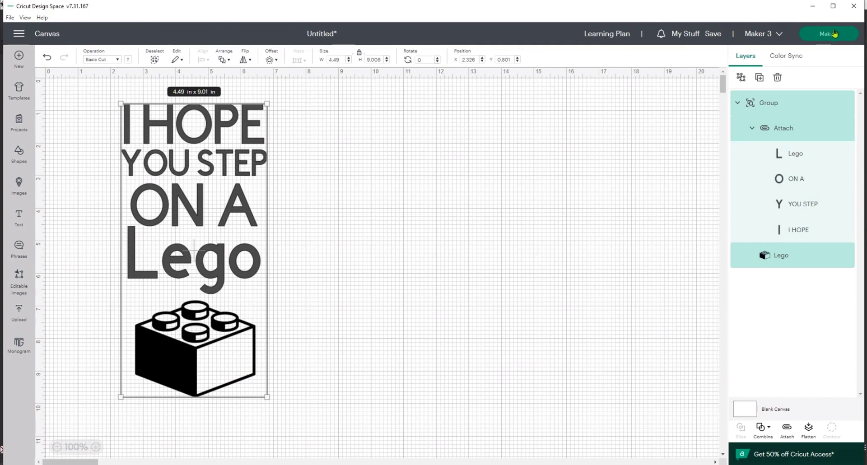
Preview the design on the Make It screen and view mat 2 with the quote text
click(818, 36)
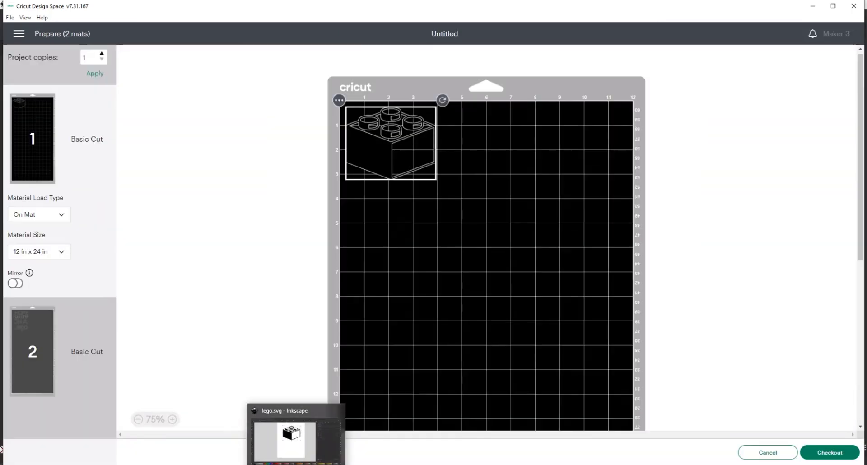
click(44, 361)
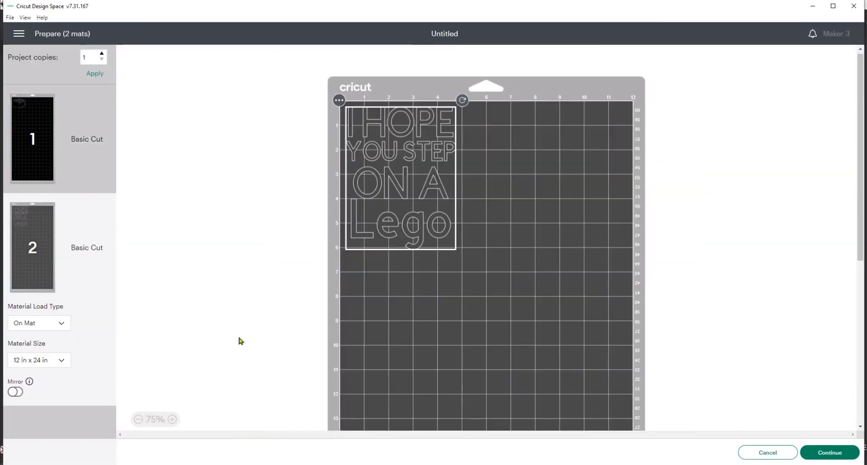